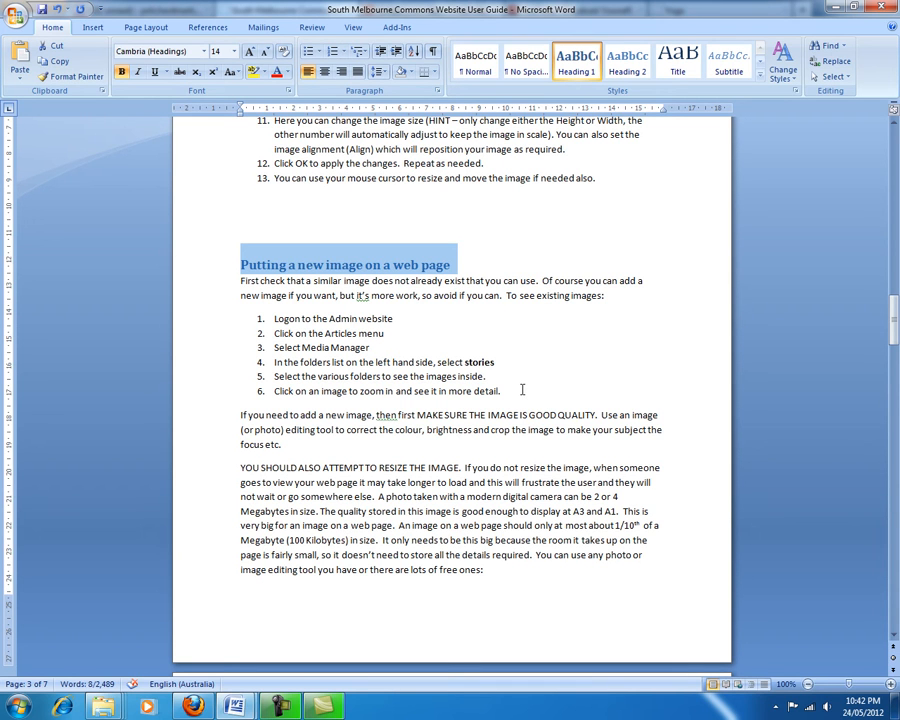
# - Highlight "IMAGE IS GOOD QUALITY" in the guide, then switch to Firefox and view the Yoga page
pyautogui.moveTo(488, 416); pyautogui.dragTo(565, 420)
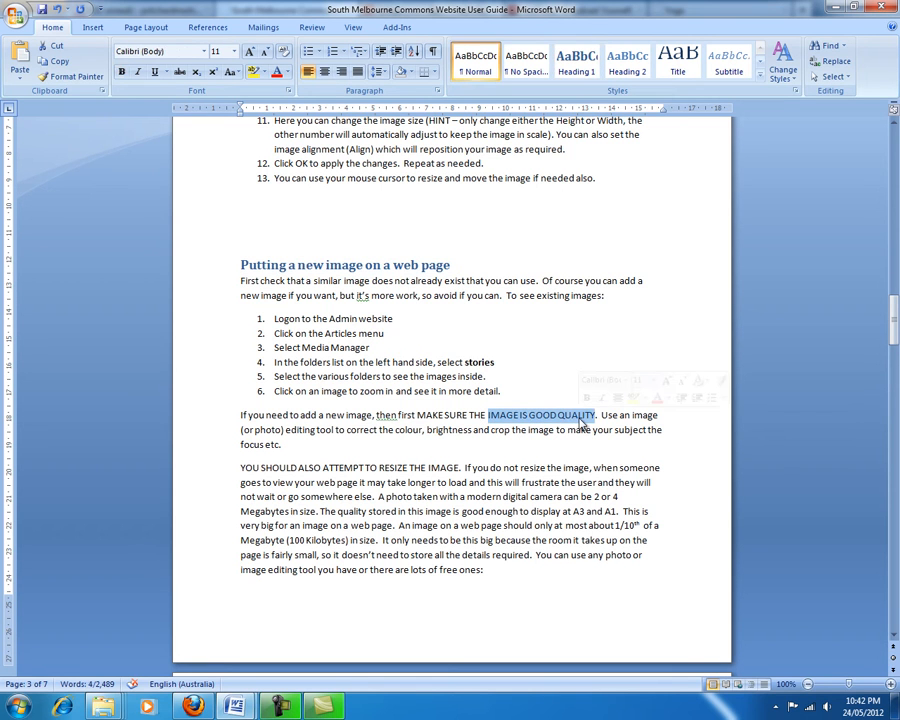
pyautogui.hotkey('alt', 'Tab')
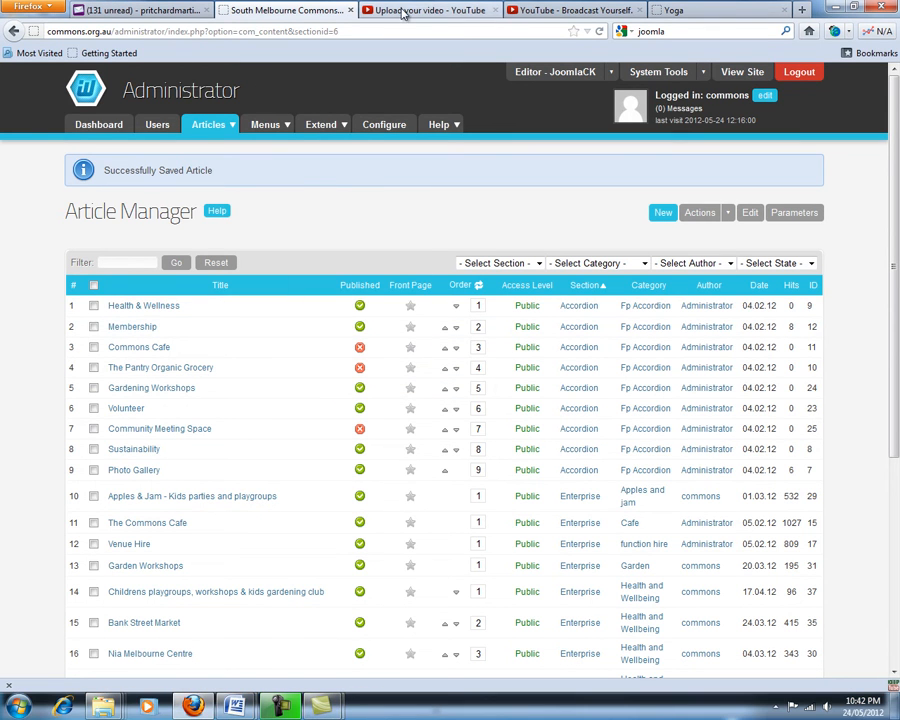
pyautogui.click(693, 12)
pyautogui.scroll(5, 400, 370)
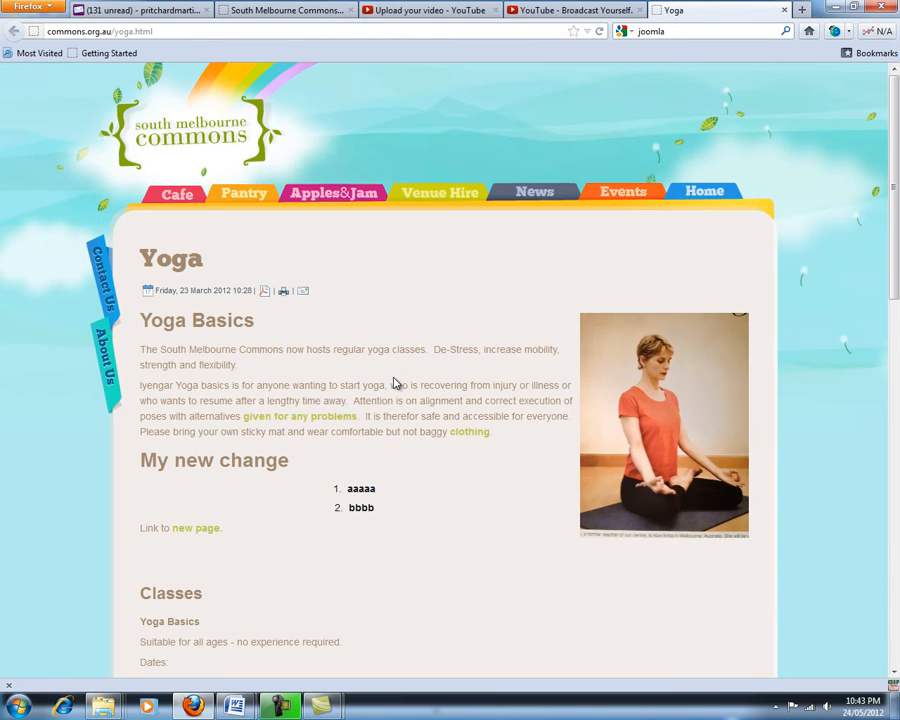
# - Open the website's Pantry page and look through its images down to the footer
pyautogui.click(226, 200)
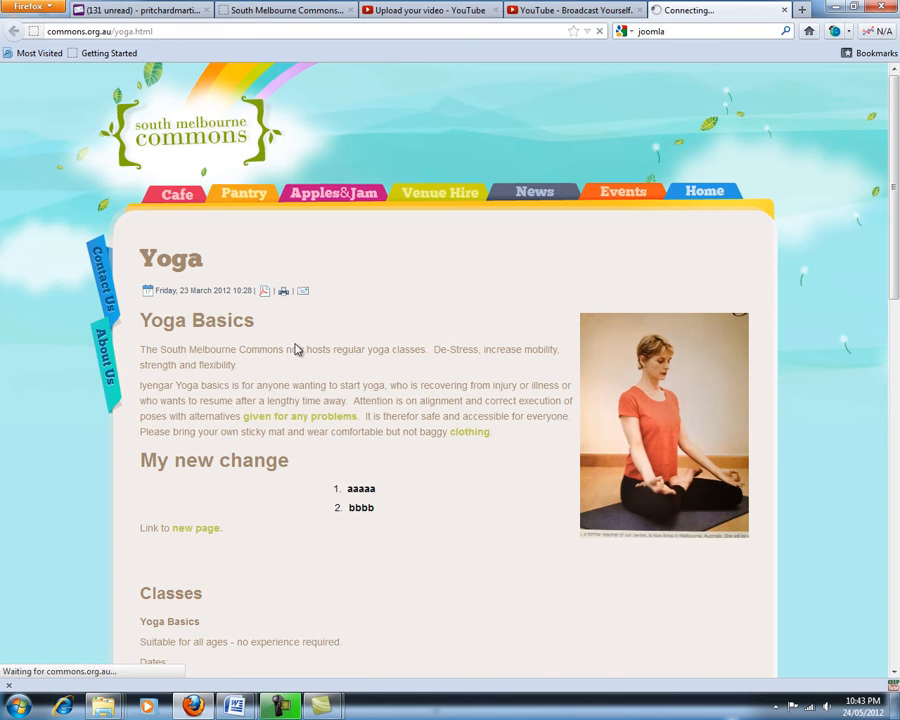
pyautogui.scroll(-5, 309, 351)
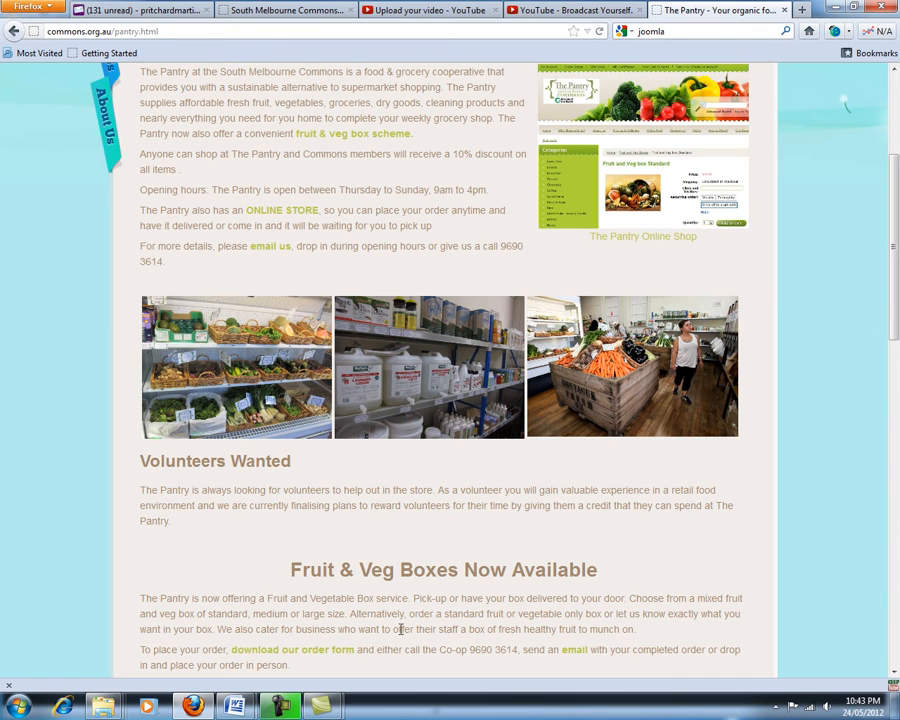
pyautogui.scroll(-10, 183, 507)
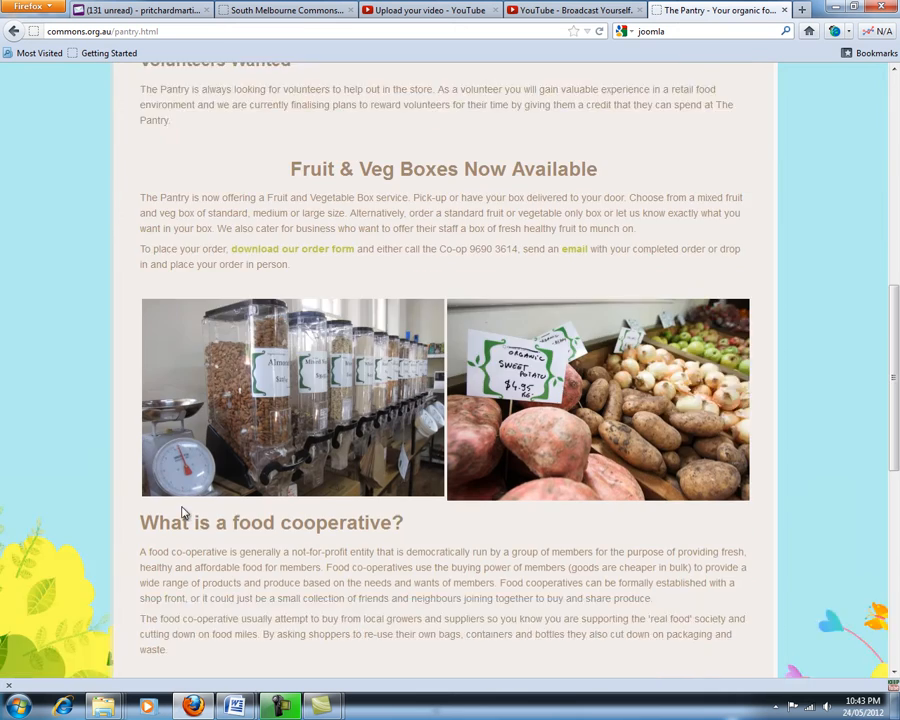
pyautogui.scroll(-3, 198, 510)
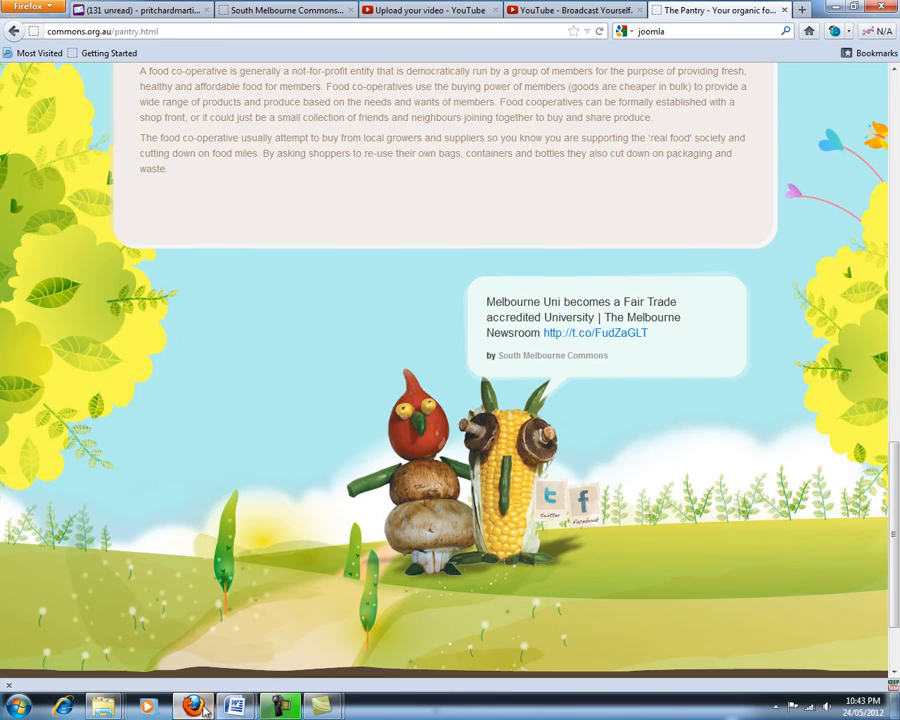
# - Bring up the My Pictures folder and open the bsm5 image in the photo viewer
pyautogui.moveTo(106, 708)
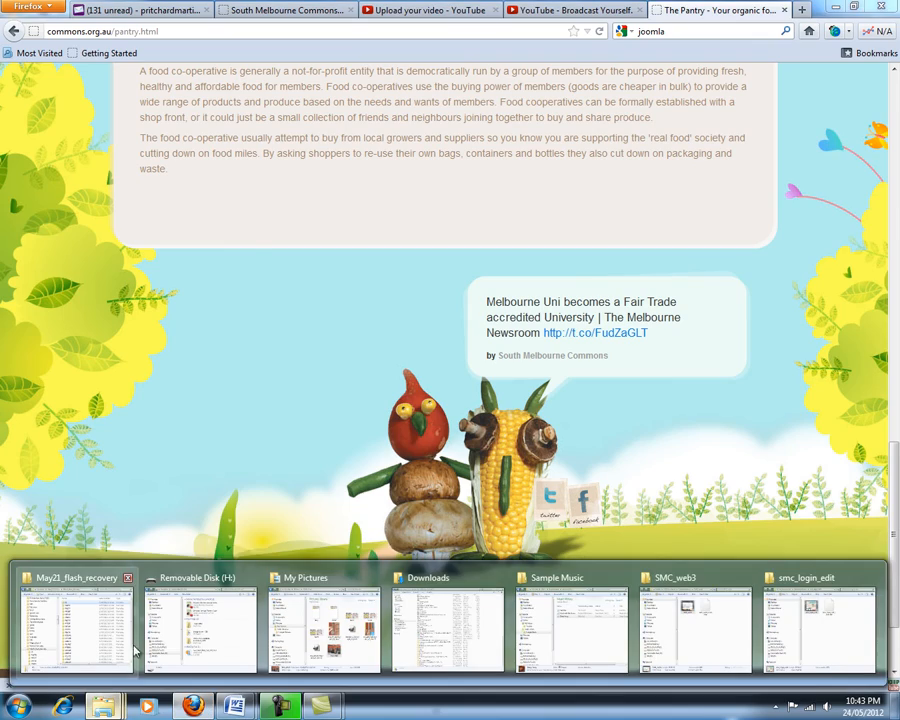
pyautogui.moveTo(648, 640)
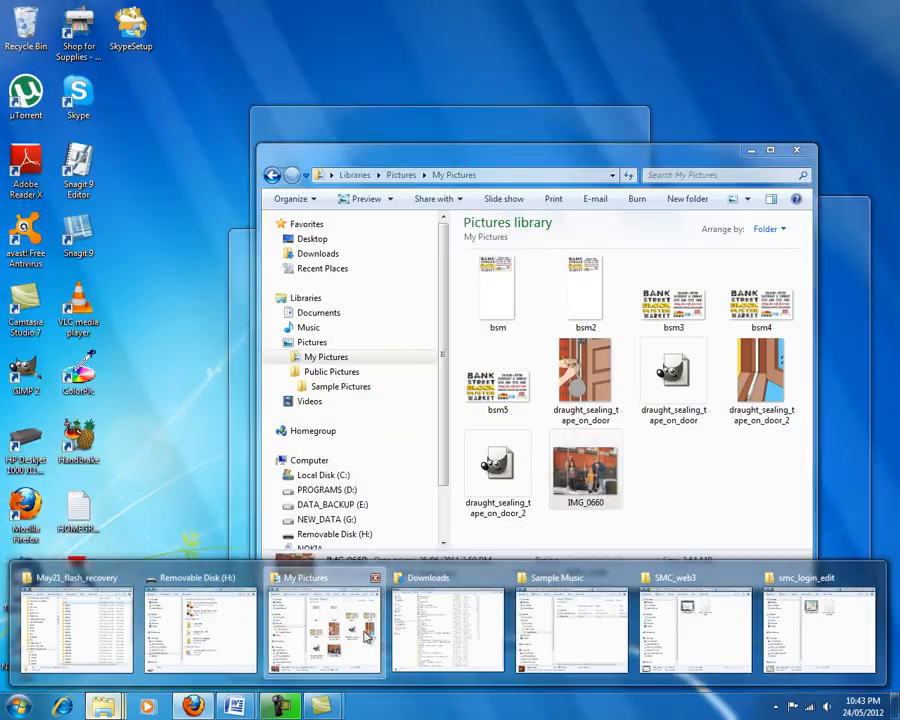
pyautogui.click(367, 638)
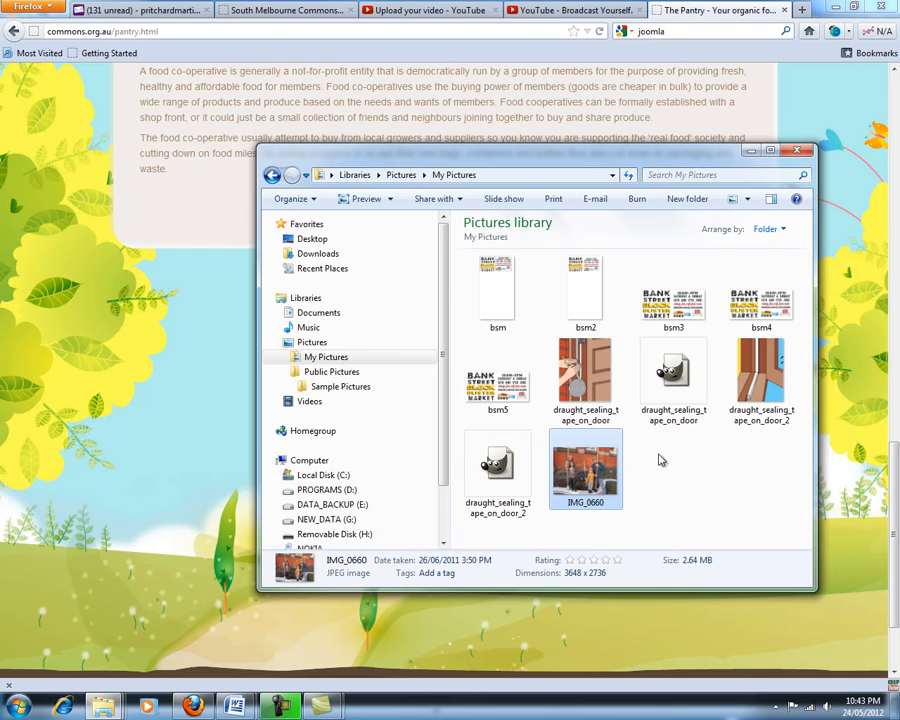
pyautogui.click(518, 395)
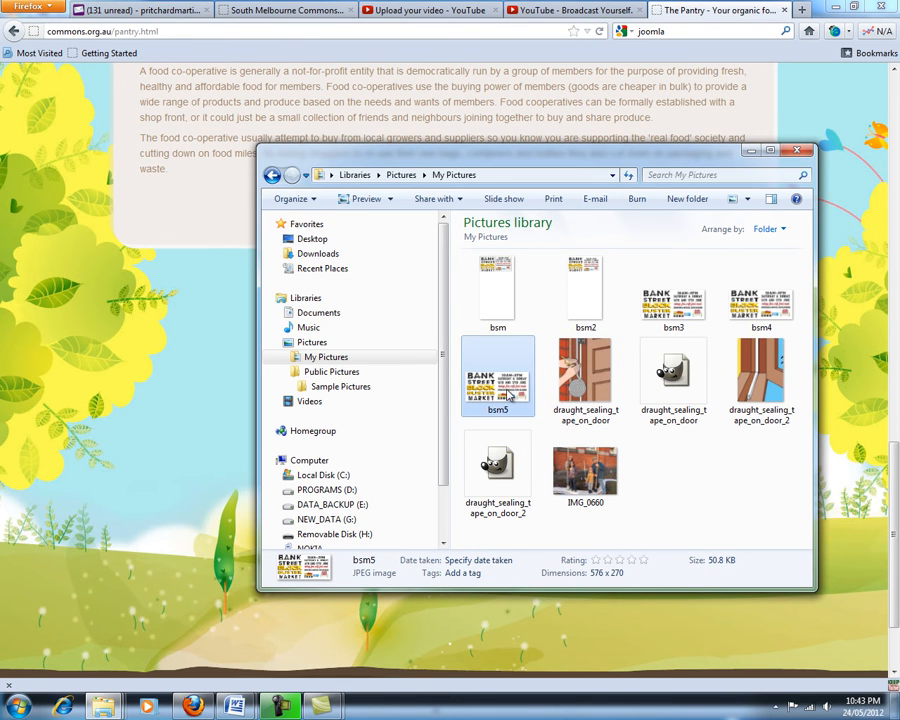
pyautogui.doubleClick(518, 395)
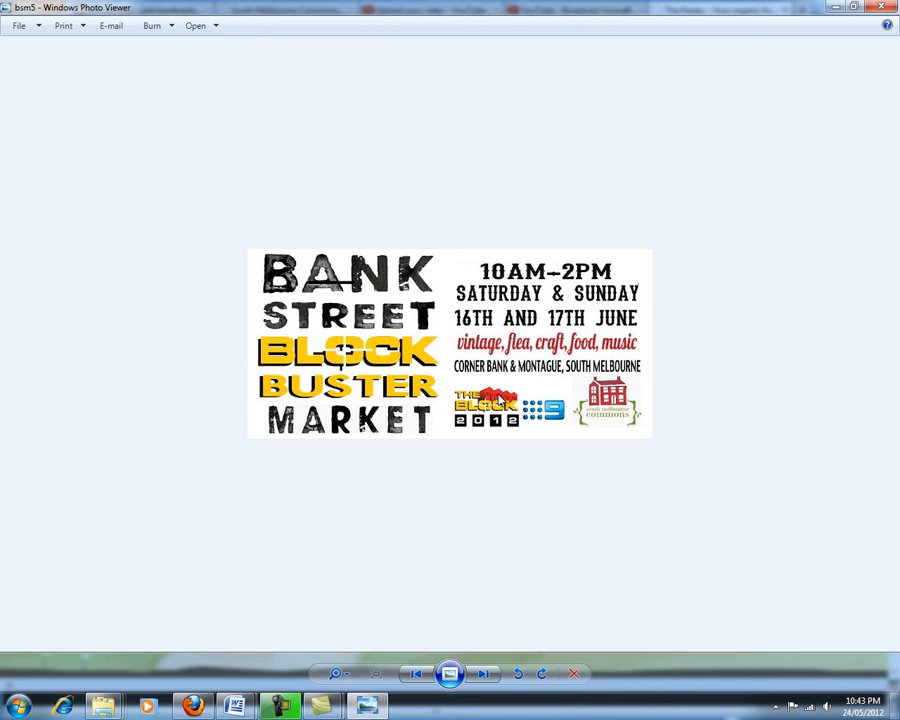
# - Magnify the bsm5 market banner to examine its image quality, then return it to its original view size
pyautogui.scroll(5, 500, 398)
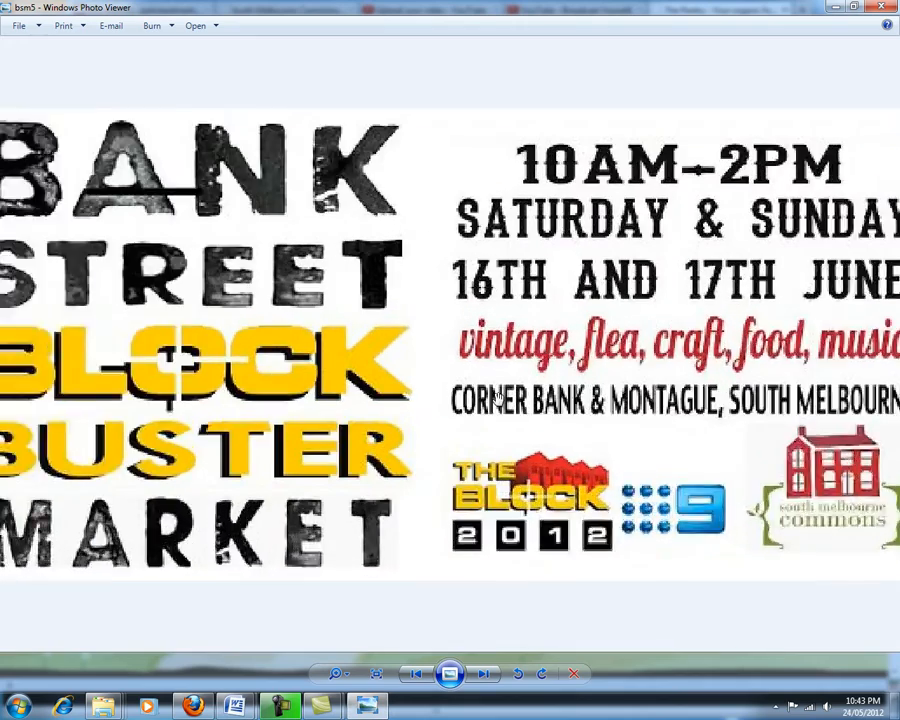
pyautogui.scroll(-2, 500, 398)
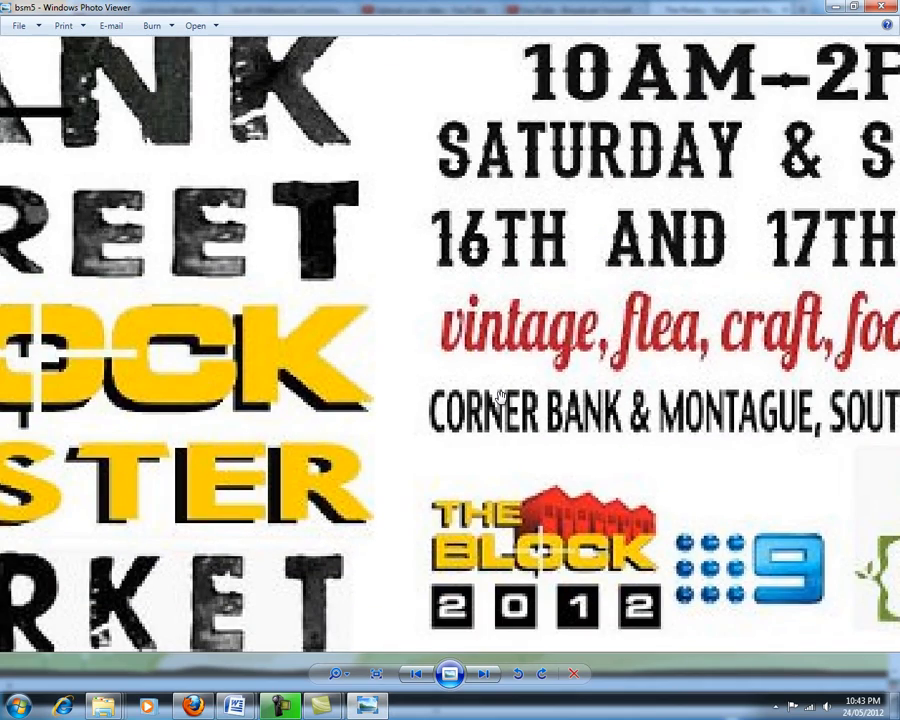
pyautogui.scroll(-3, 500, 398)
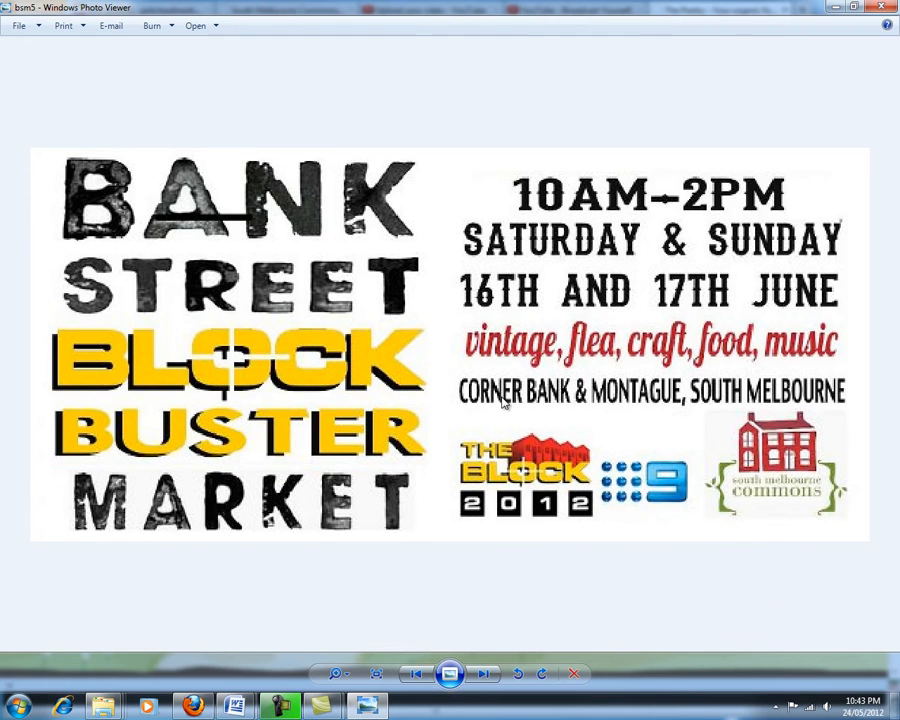
pyautogui.scroll(-1, 503, 401)
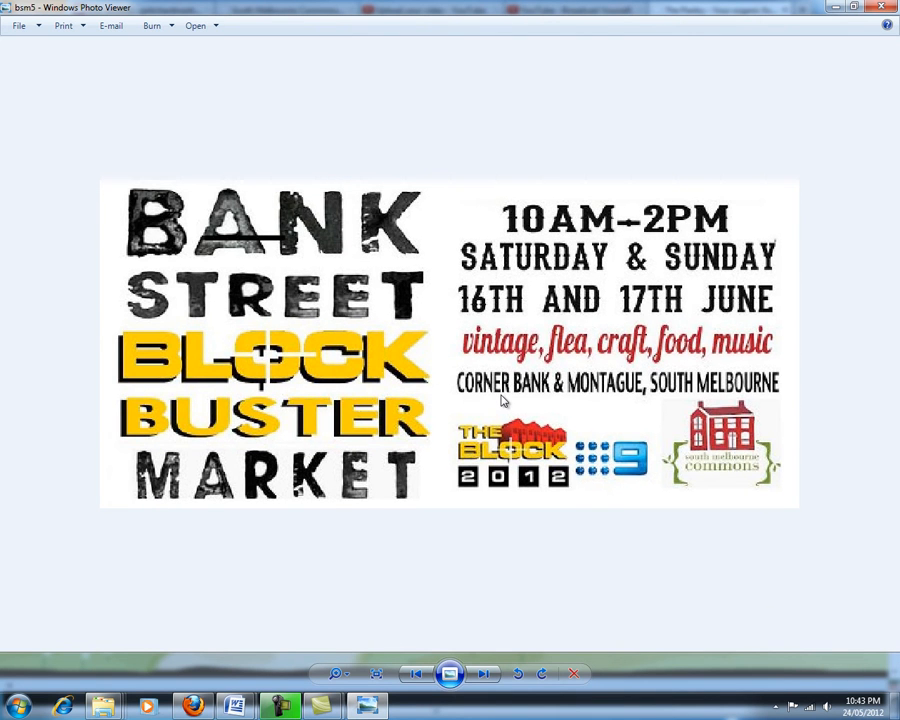
pyautogui.scroll(-1, 503, 401)
pyautogui.scroll(-2, 503, 401)
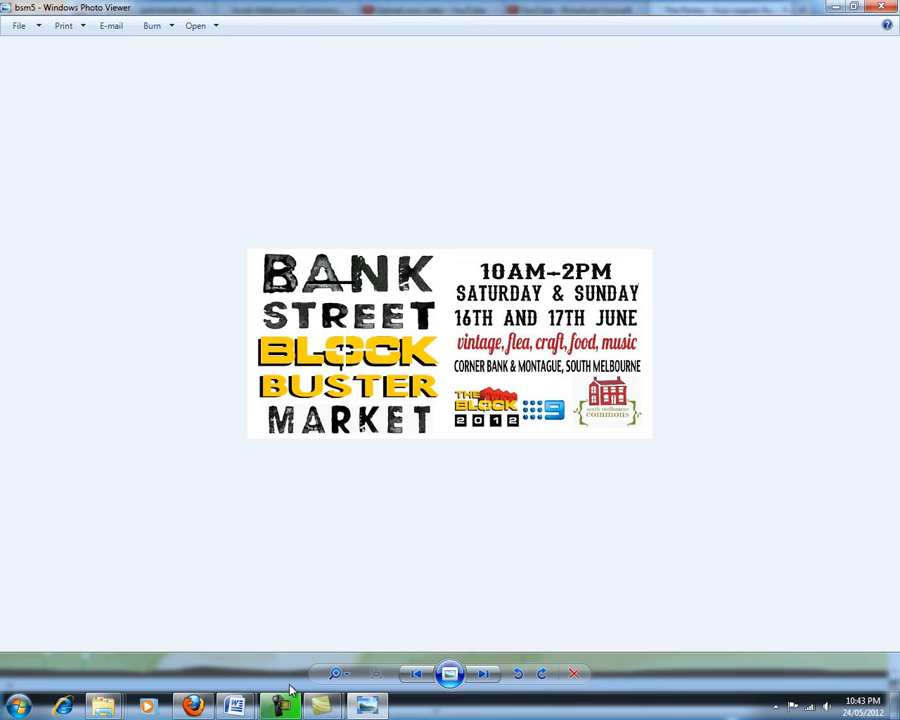
# - Return to the My Pictures folder and select IMG_0660 to check its file size and dimensions
pyautogui.moveTo(113, 709)
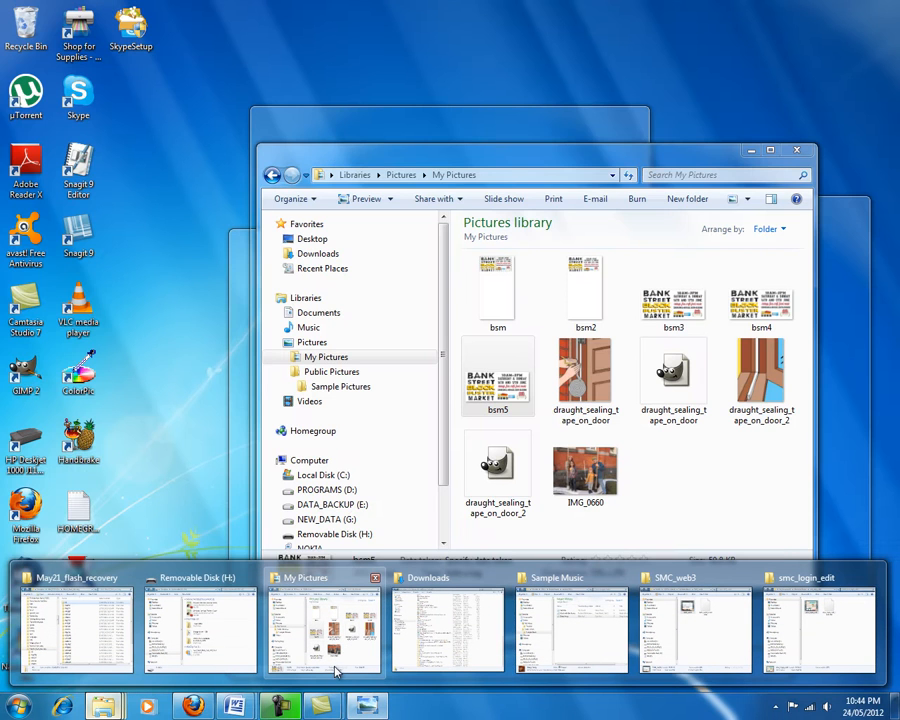
pyautogui.moveTo(523, 623)
pyautogui.moveTo(492, 625)
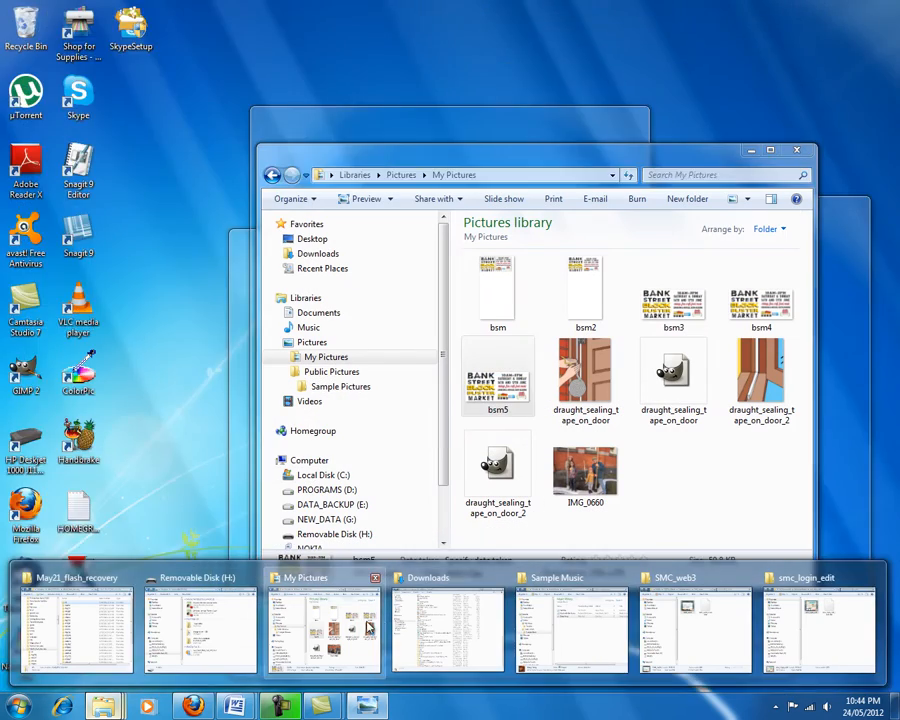
pyautogui.click(365, 629)
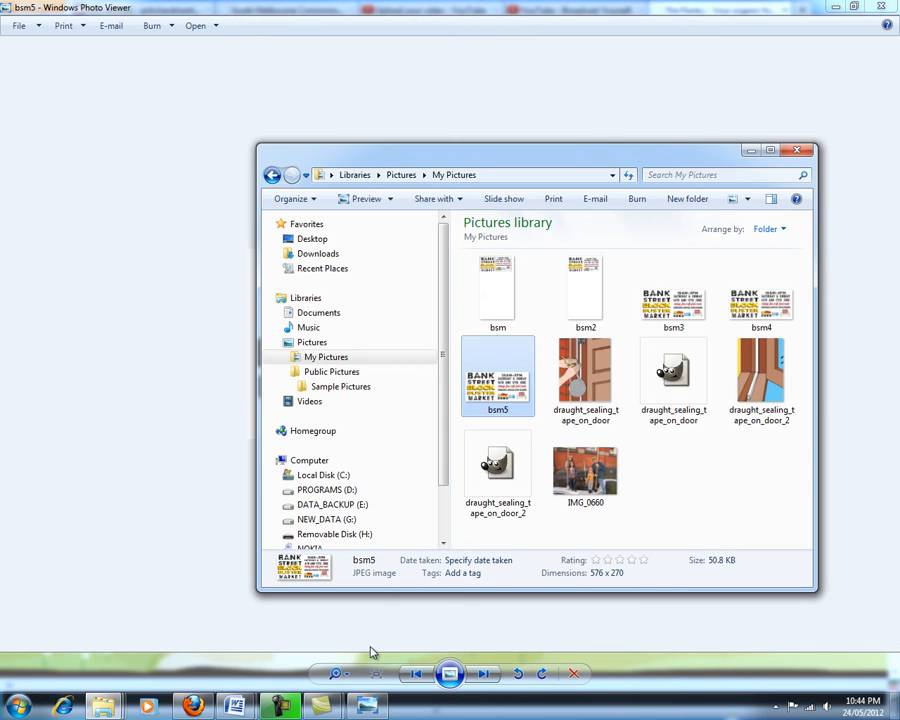
pyautogui.click(655, 486)
pyautogui.click(588, 487)
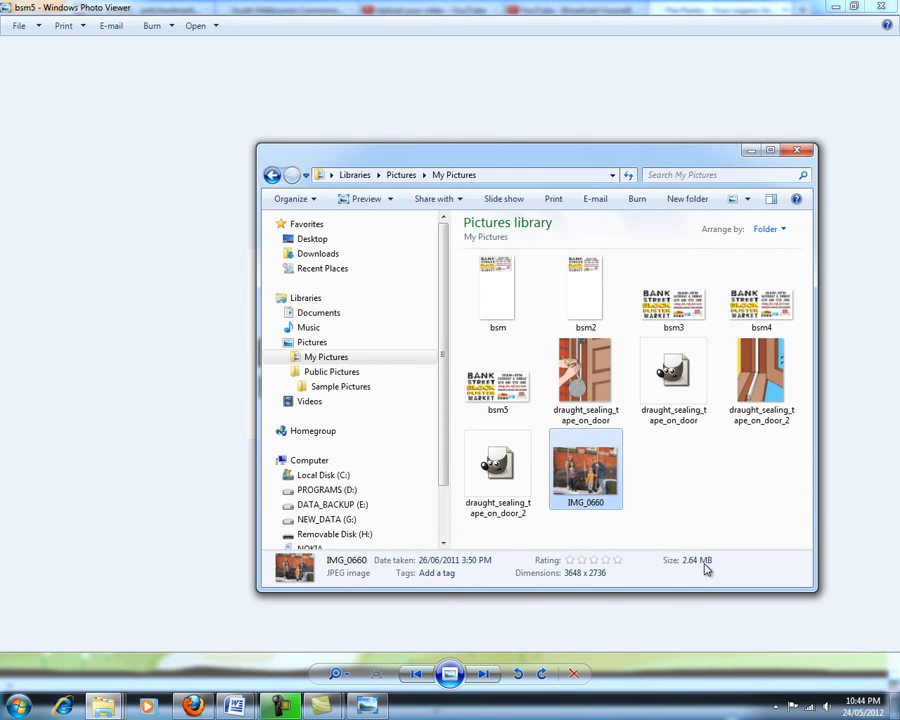
# - Examine the file size, pixel dimensions and resolution in the properties of IMG_0660, then close them
pyautogui.rightClick(580, 477)
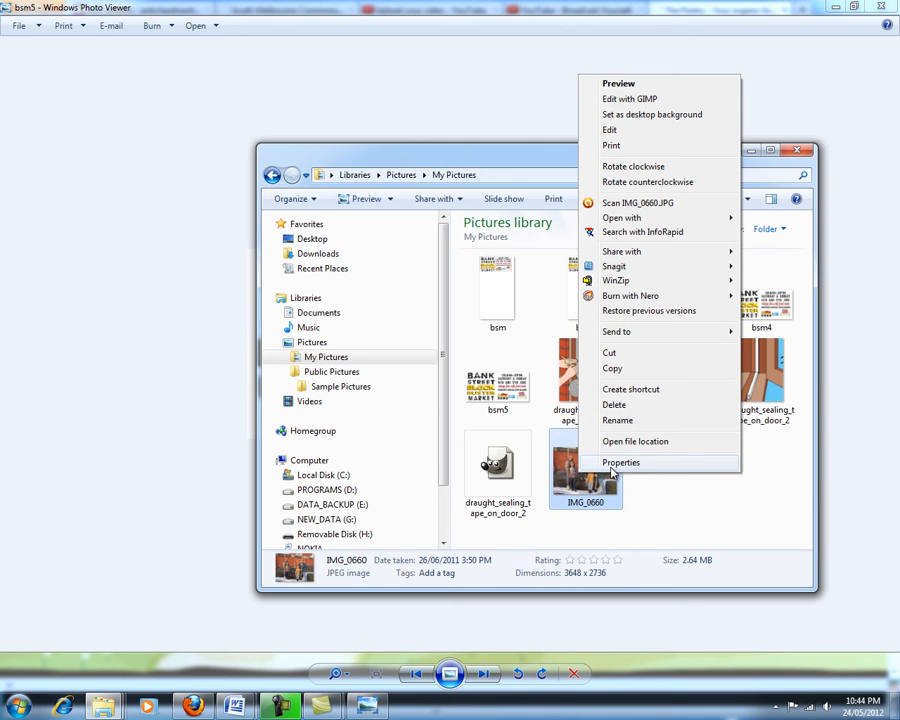
pyautogui.click(618, 462)
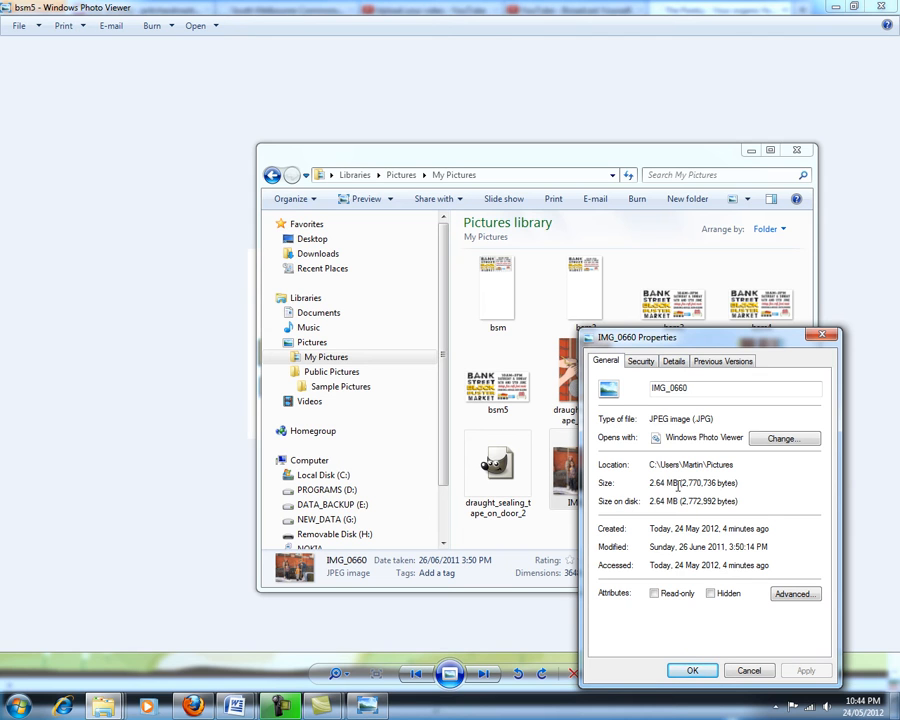
pyautogui.click(674, 362)
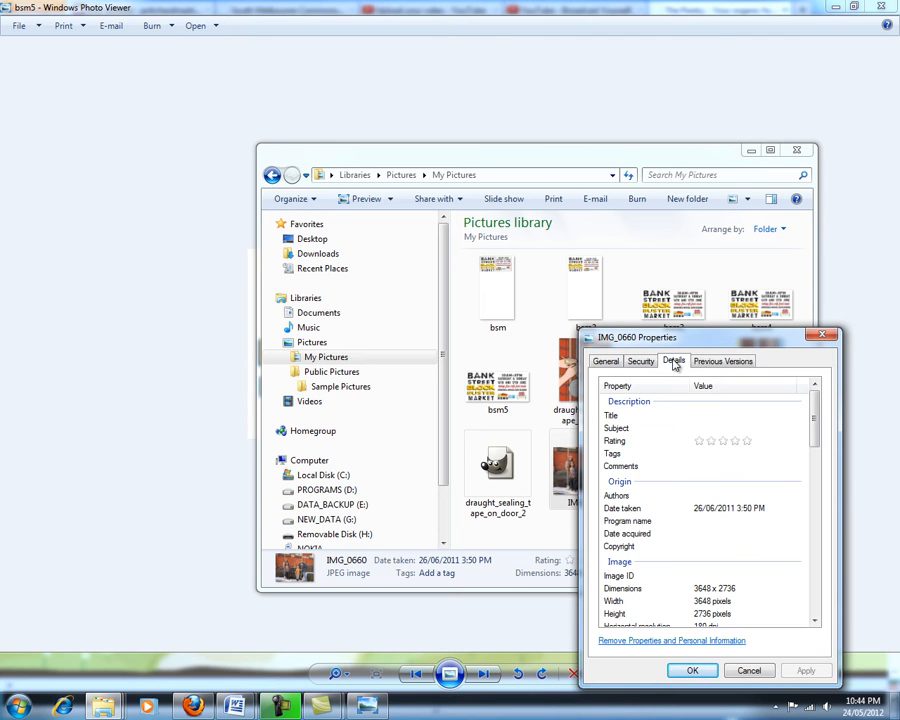
pyautogui.moveTo(812, 438); pyautogui.dragTo(817, 452)
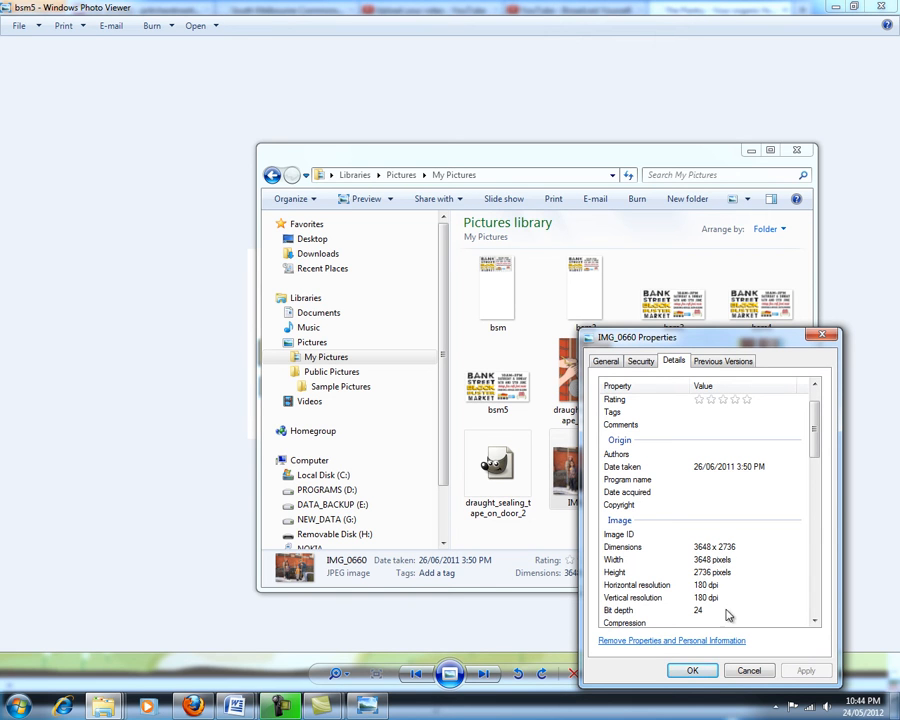
pyautogui.click(749, 671)
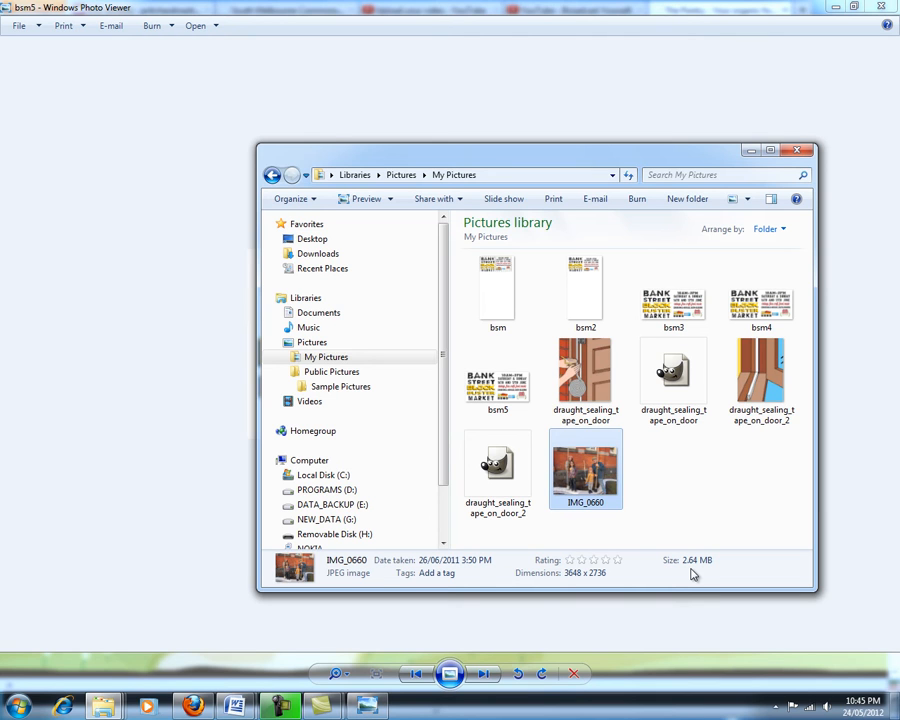
# - Open IMG_0660 in the photo viewer and magnify the child's striped shirt to examine detail, then restore the full view
pyautogui.doubleClick(601, 478)
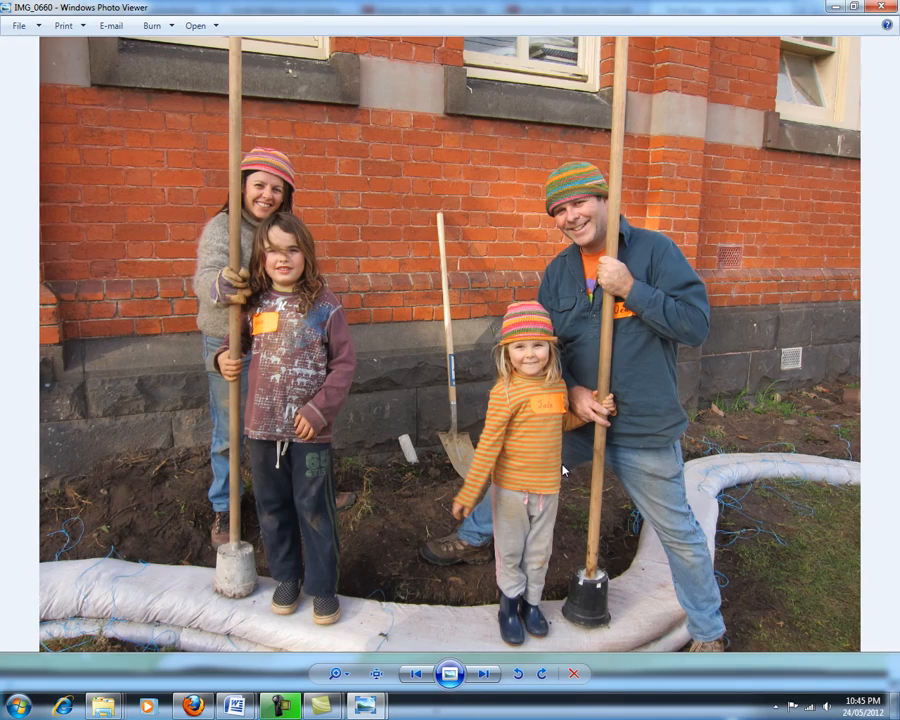
pyautogui.scroll(6, 530, 455)
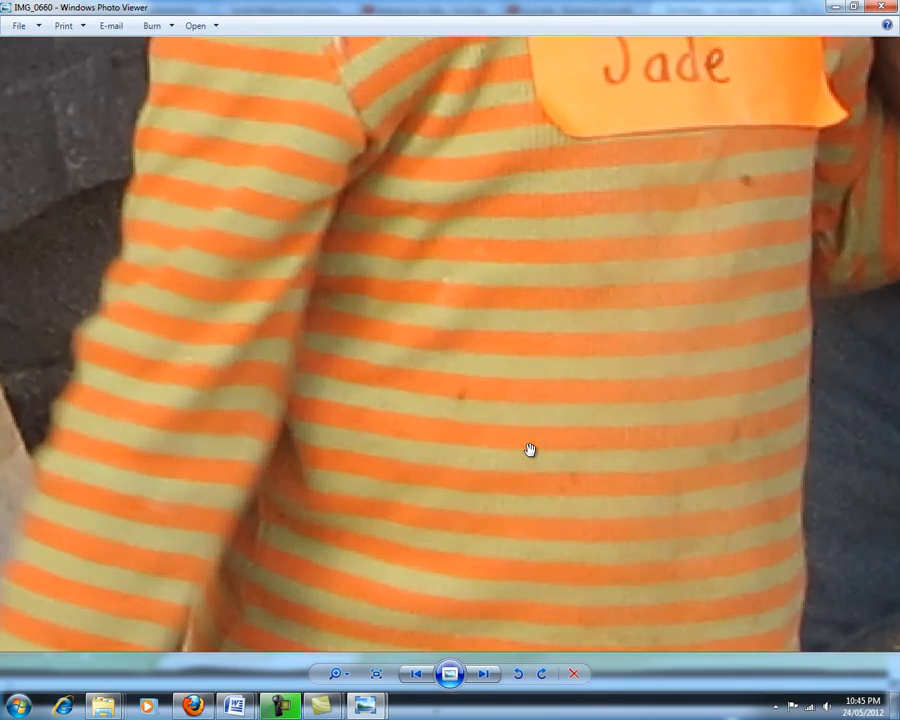
pyautogui.scroll(-2, 530, 450)
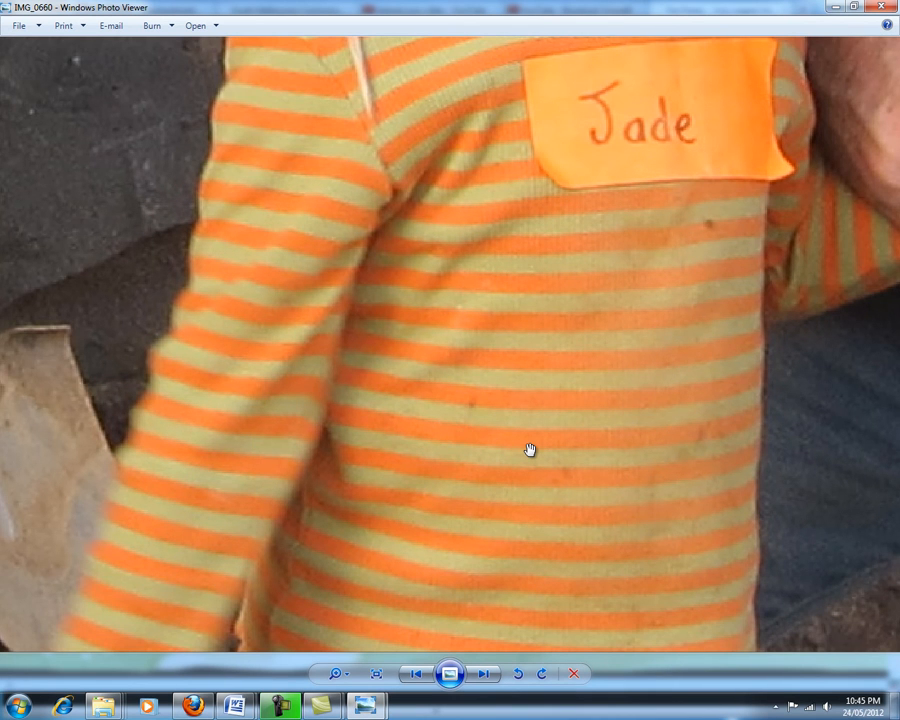
pyautogui.scroll(-4, 525, 450)
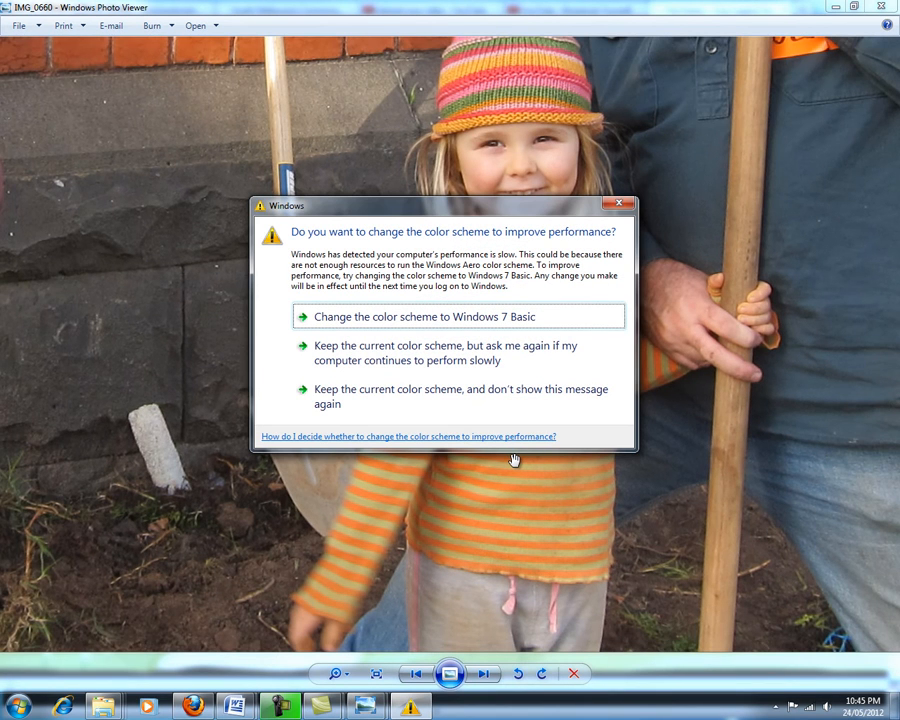
pyautogui.click(619, 206)
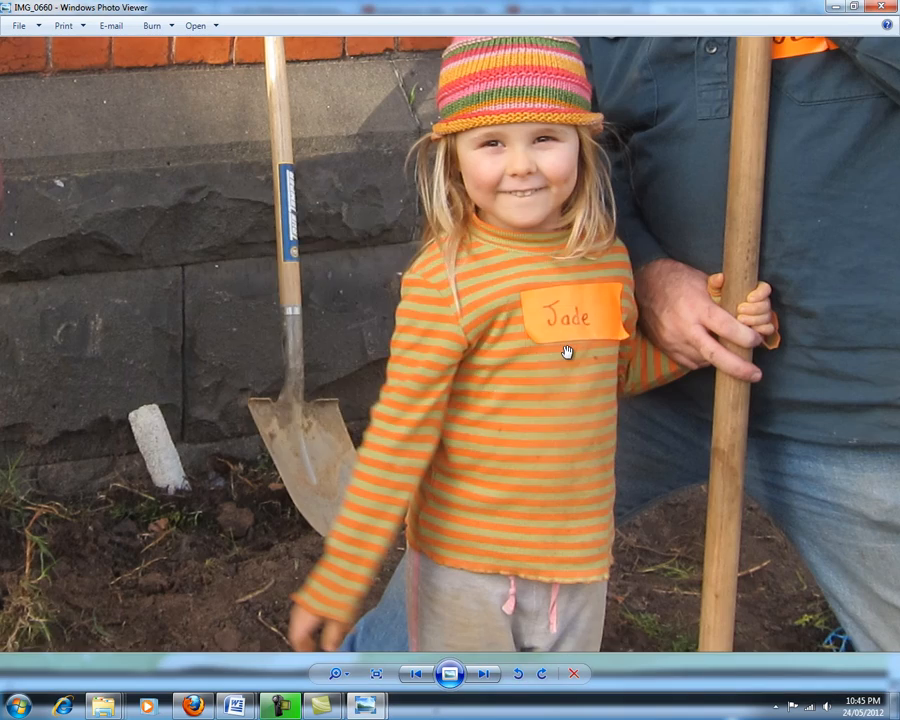
pyautogui.scroll(-3, 565, 350)
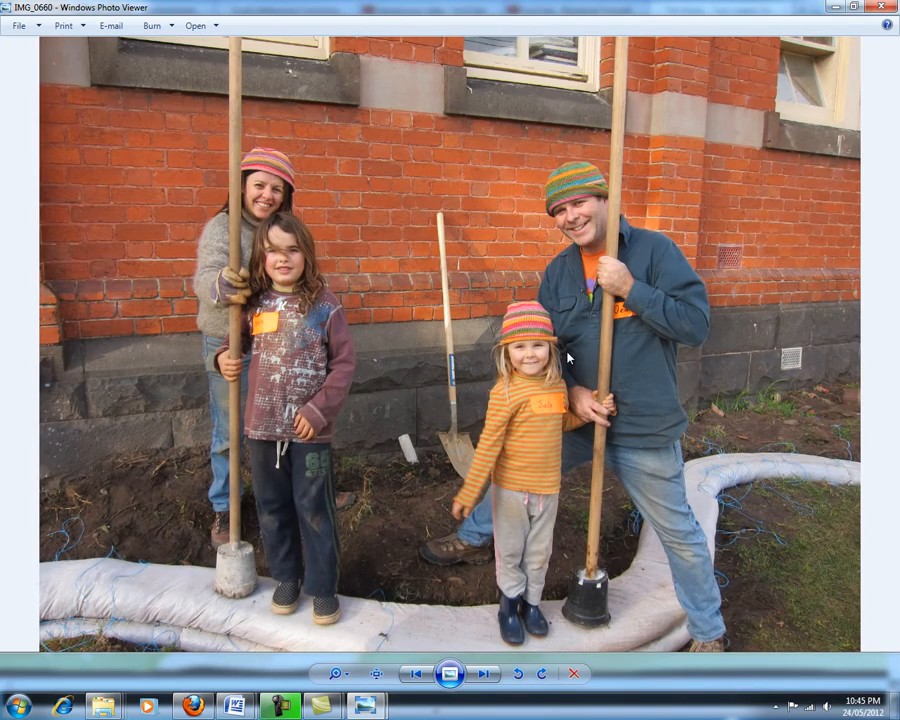
# - Return to the My Pictures folder and open IMG_0660 for editing in GIMP
pyautogui.hotkey('alt', 'Tab')
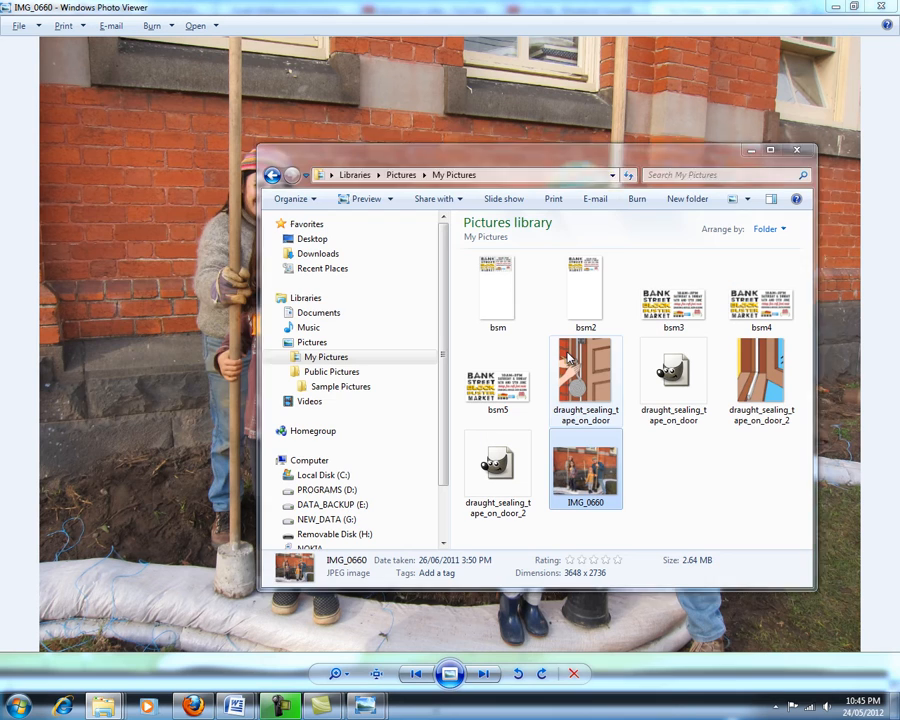
pyautogui.rightClick(597, 468)
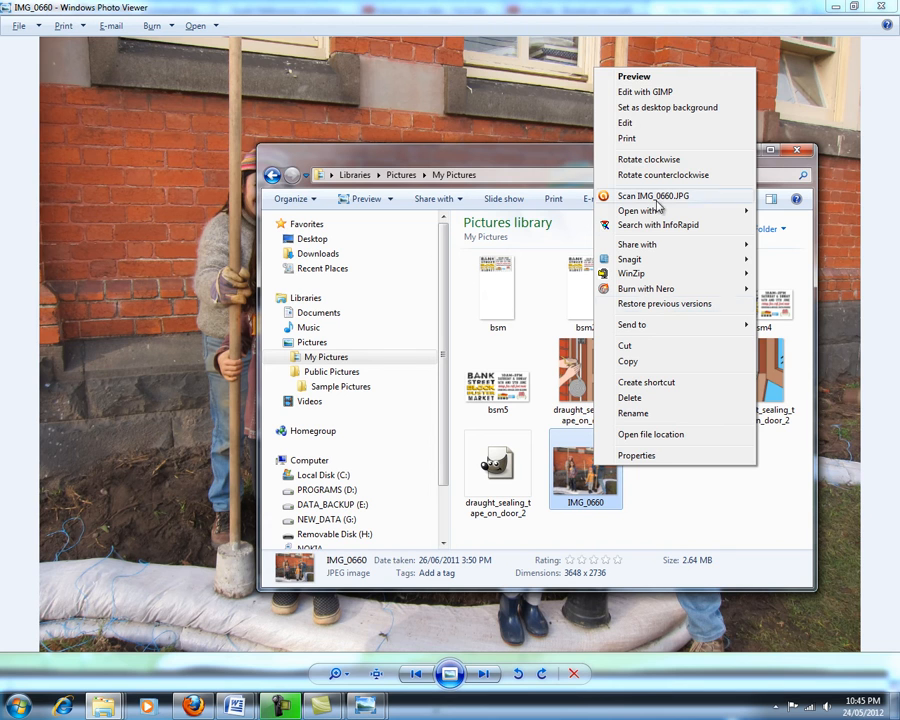
pyautogui.click(659, 96)
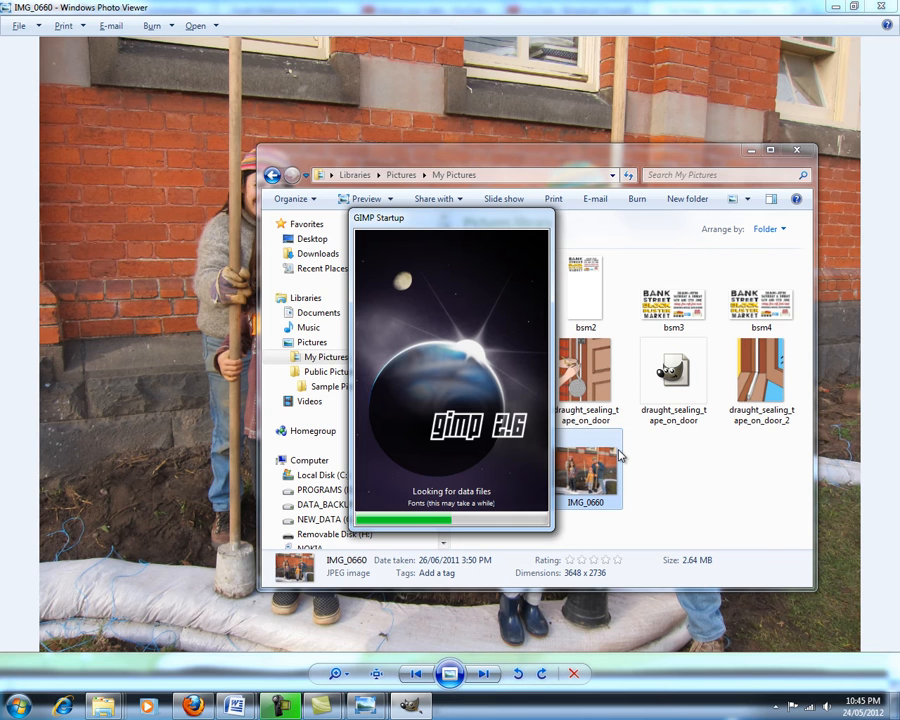
# - Move the My Pictures folder window aside, dismiss the color scheme prompt and reposition the IMG_0660 image window in GIMP
pyautogui.moveTo(580, 152); pyautogui.dragTo(714, 502)
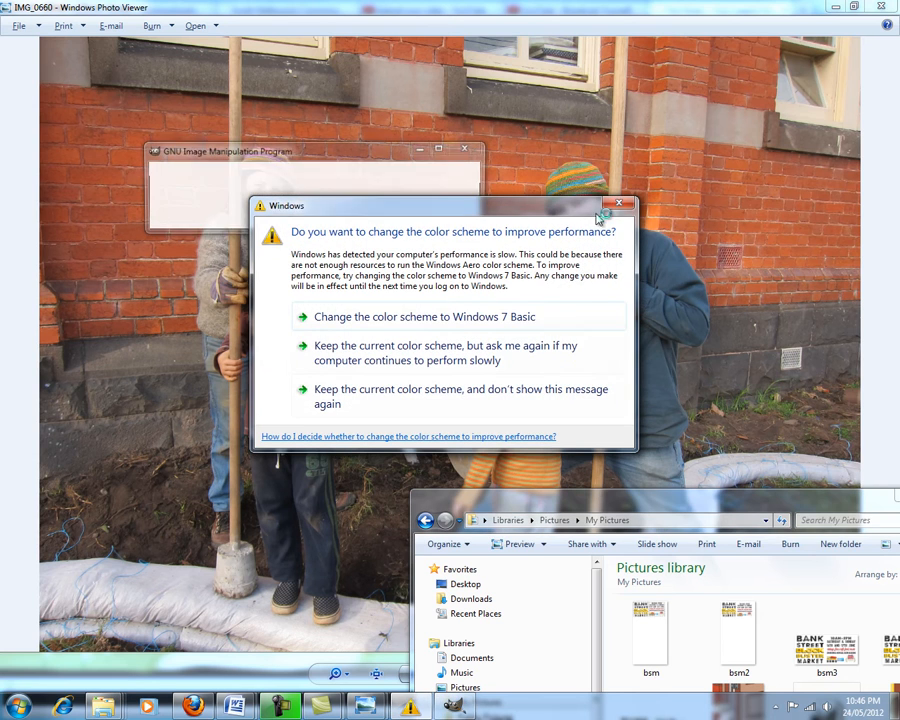
pyautogui.click(619, 204)
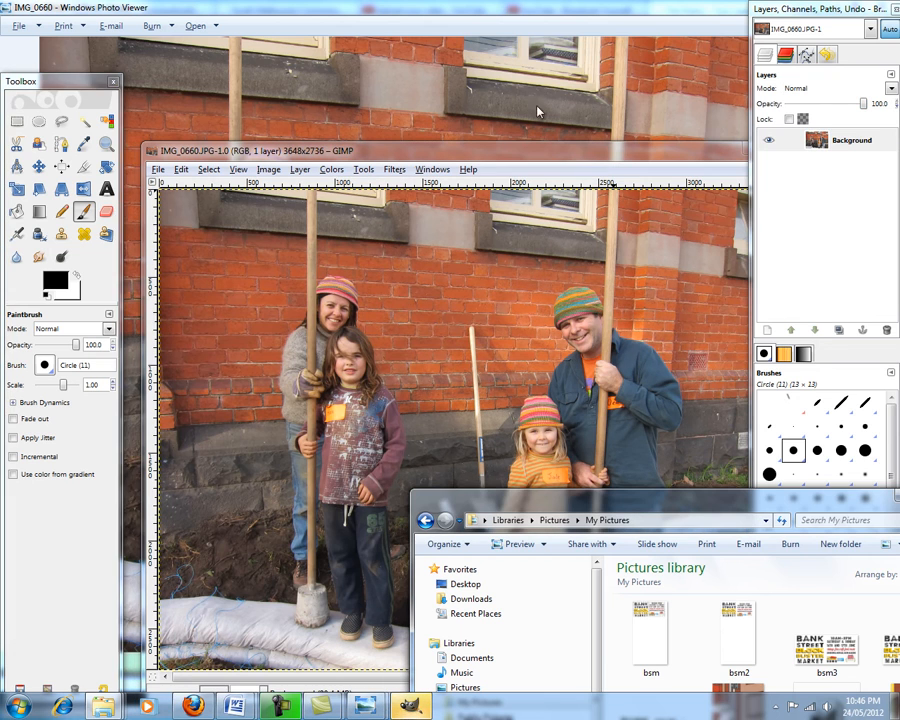
pyautogui.moveTo(341, 152); pyautogui.dragTo(290, 27)
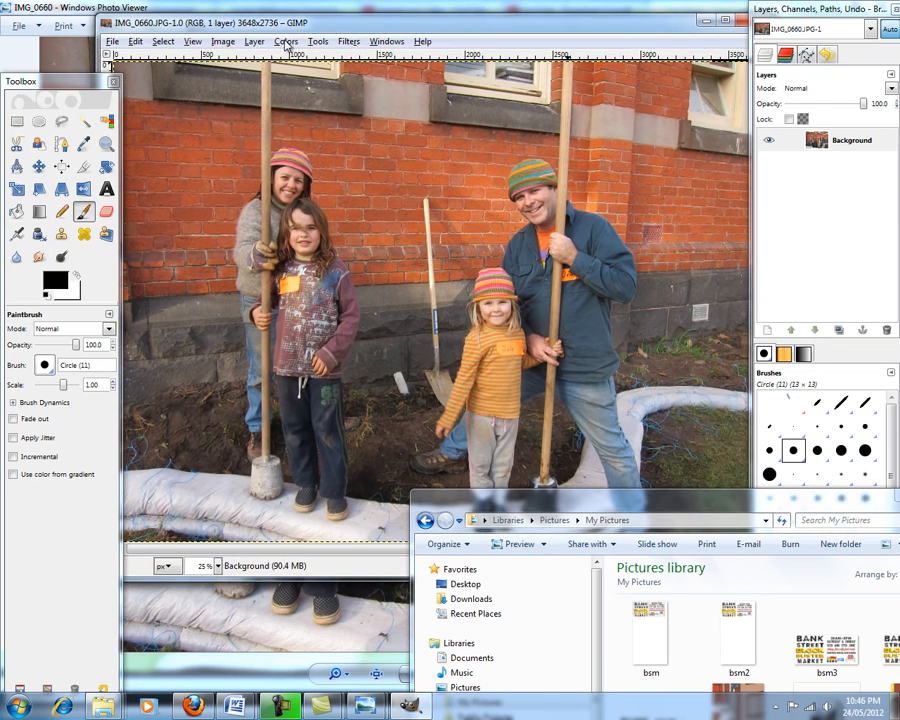
# - Examine the pixel dimensions, resolution and file size in the image properties of IMG_0660, then close them
pyautogui.click(222, 41)
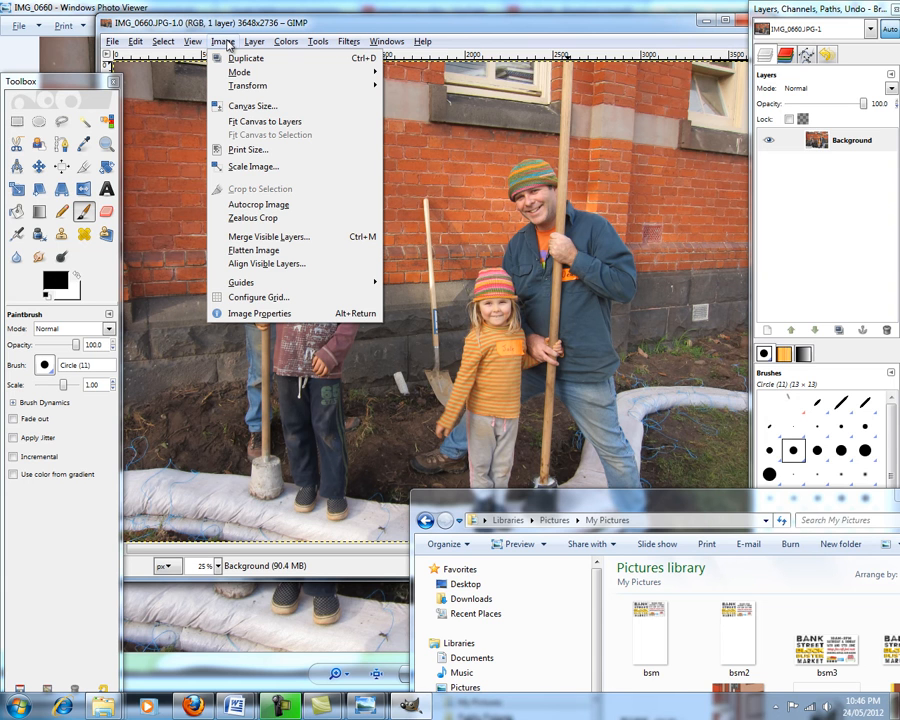
pyautogui.click(258, 314)
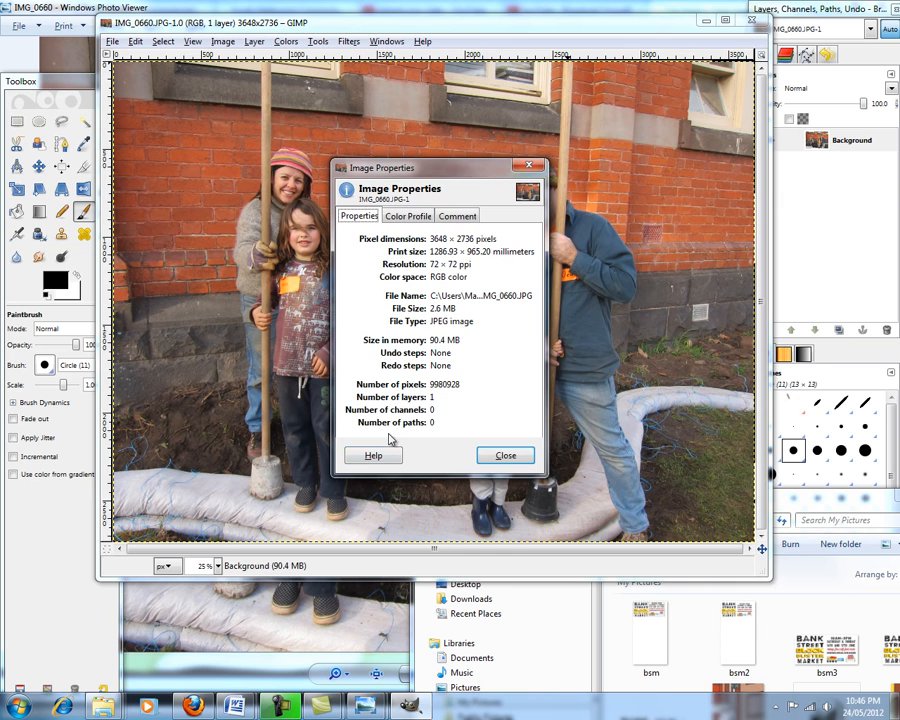
pyautogui.click(505, 455)
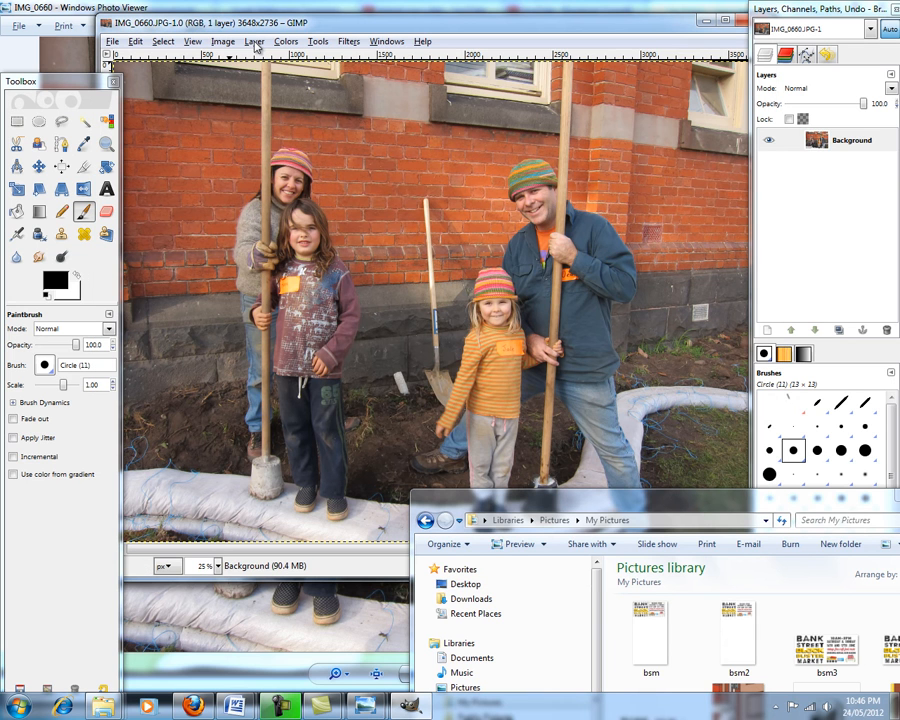
# - Scale IMG_0660 to 15 percent of its width and height, keeping the proportions linked
pyautogui.click(222, 41)
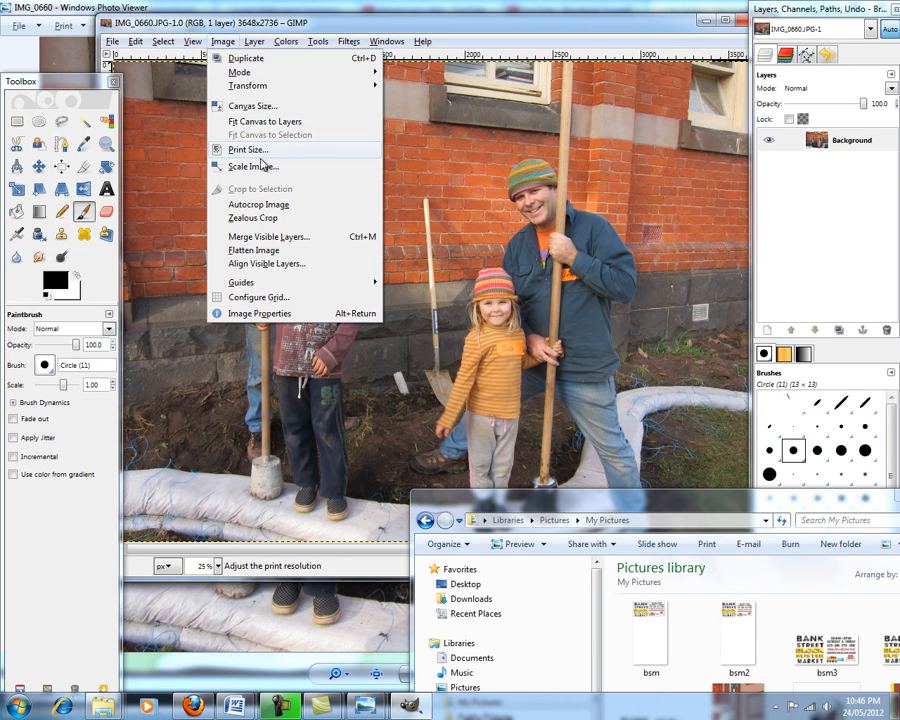
pyautogui.click(255, 167)
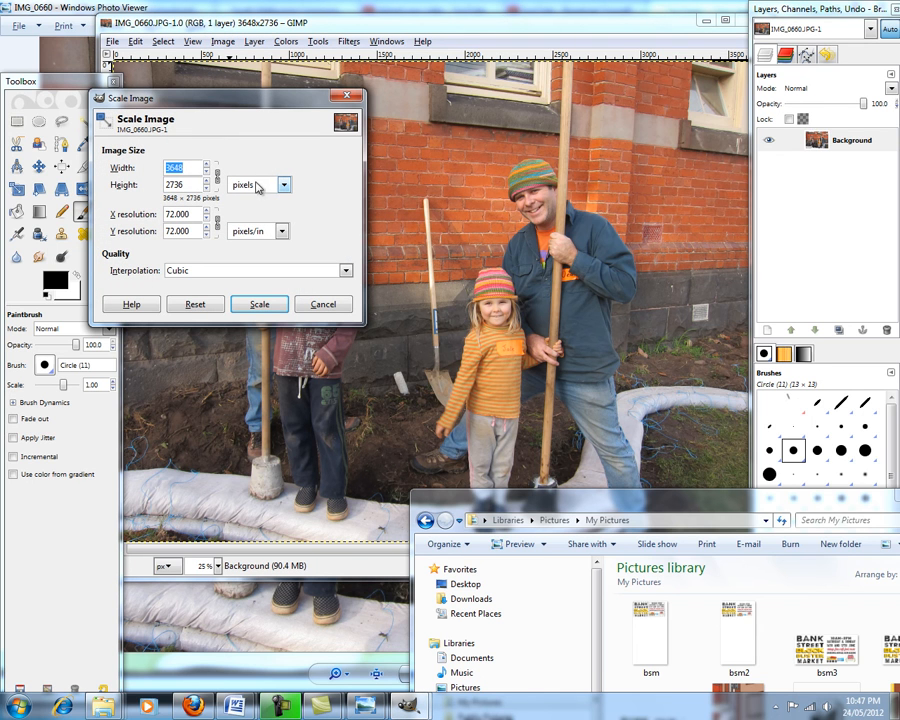
pyautogui.click(240, 190)
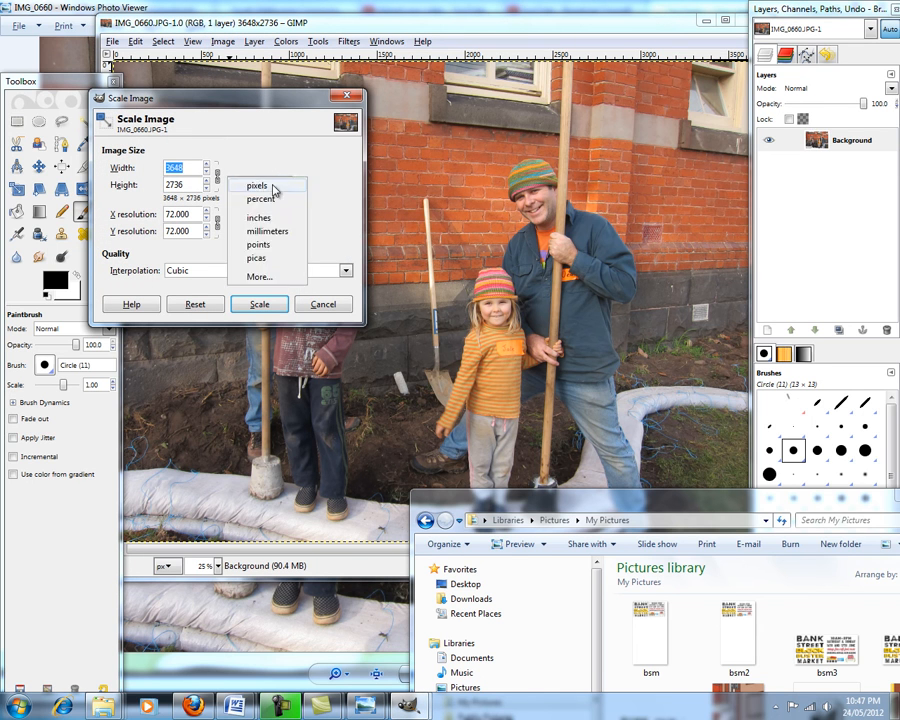
pyautogui.click(262, 199)
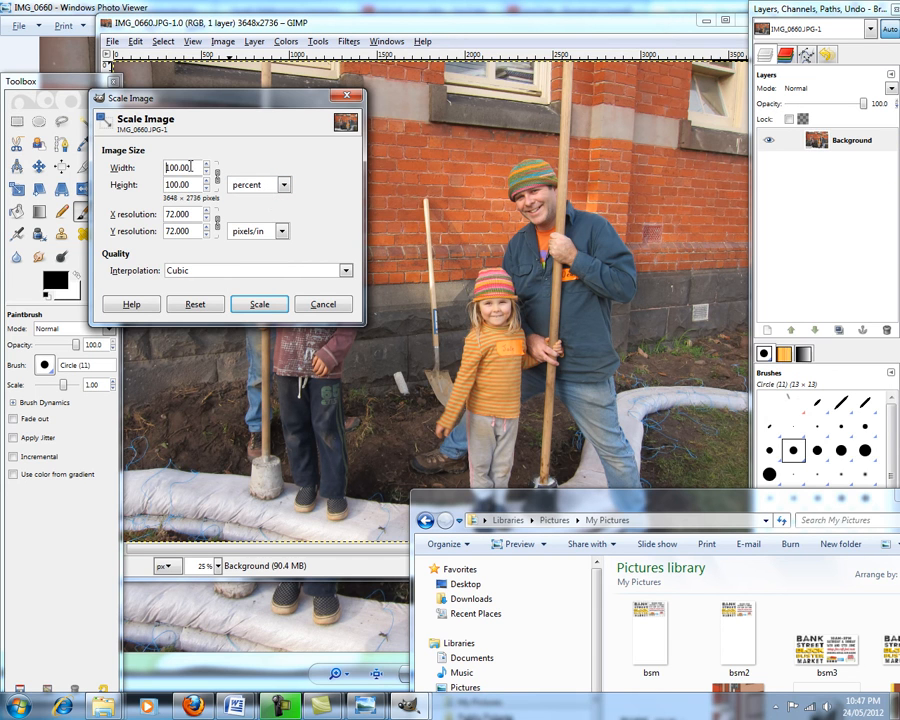
pyautogui.moveTo(191, 167); pyautogui.dragTo(162, 171)
pyautogui.write('15')
pyautogui.press('Tab')
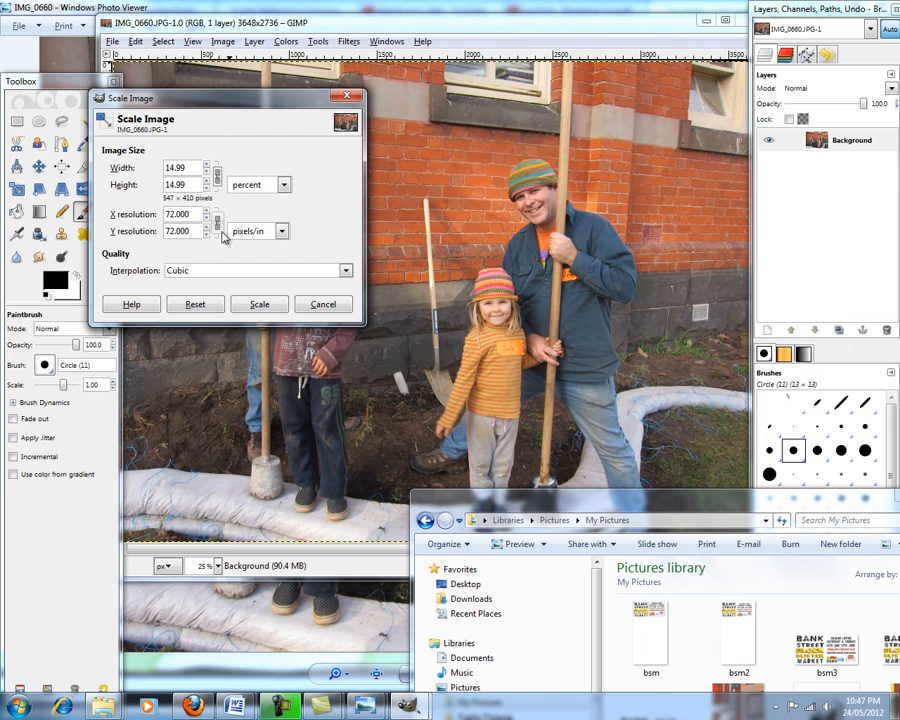
pyautogui.click(258, 308)
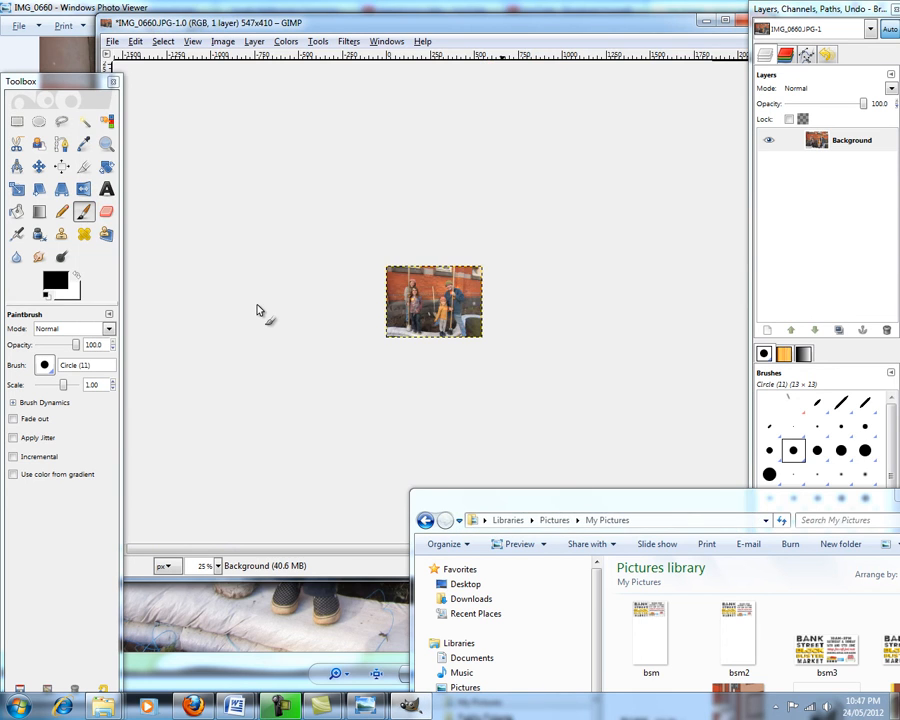
# - Crop the photo to a region of about 419 × 363 px around the four people, trimming the surrounding edges
pyautogui.press('super')
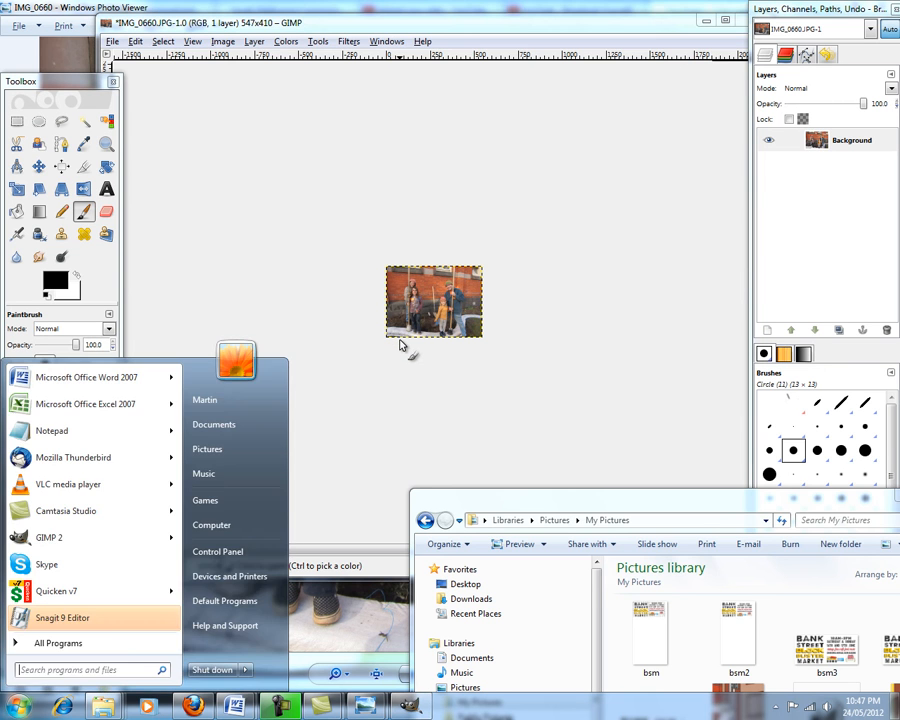
pyautogui.click(399, 348)
pyautogui.keyDown('ctrl'); pyautogui.scroll(5, 410, 355); pyautogui.keyUp('ctrl')
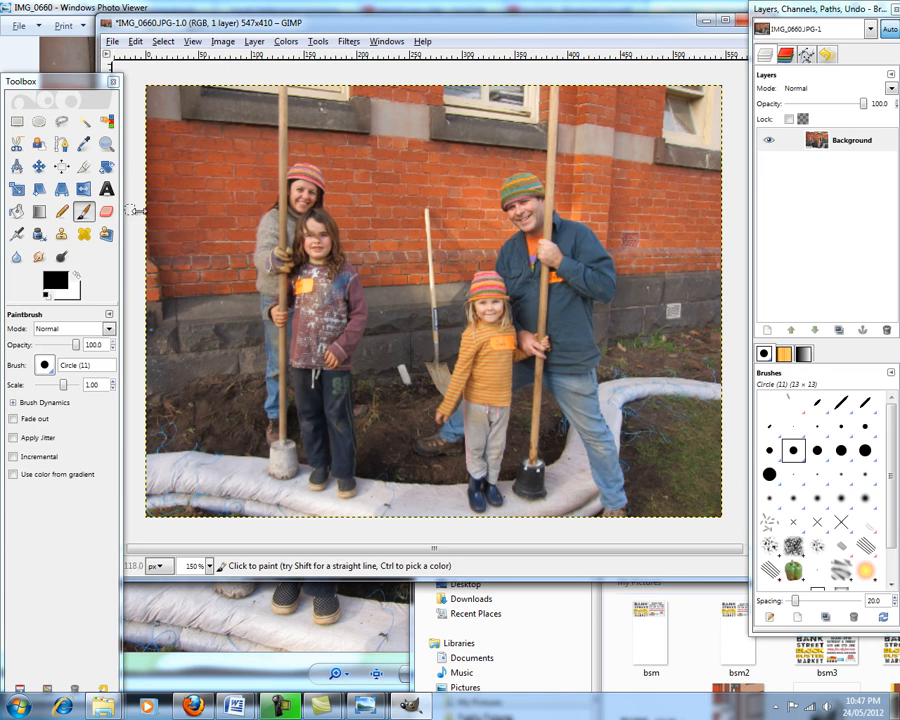
pyautogui.hotkey('shift', 'c')
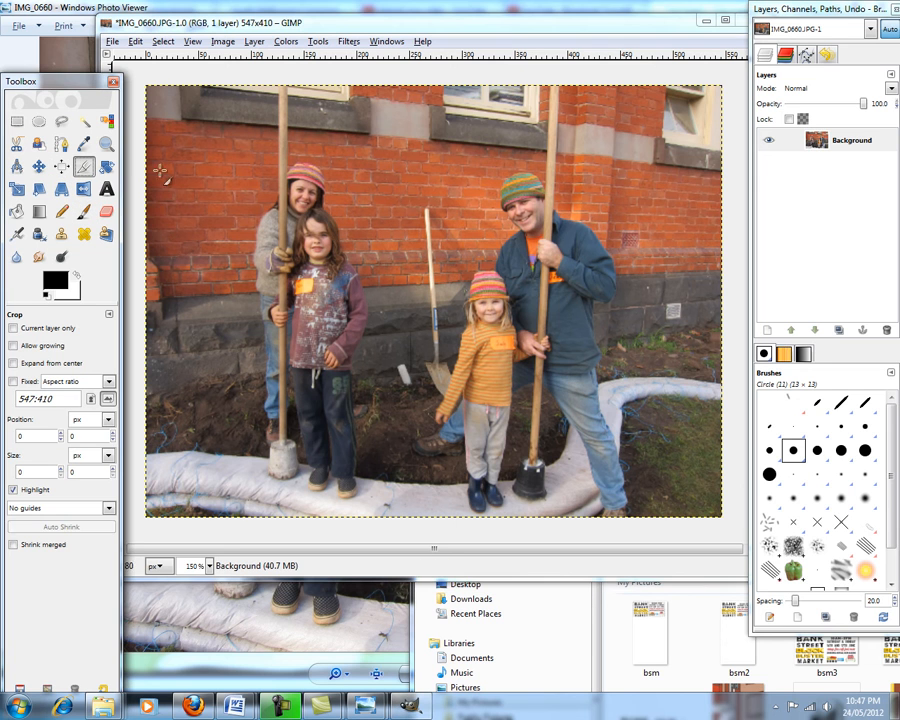
pyautogui.moveTo(208, 99); pyautogui.dragTo(652, 515)
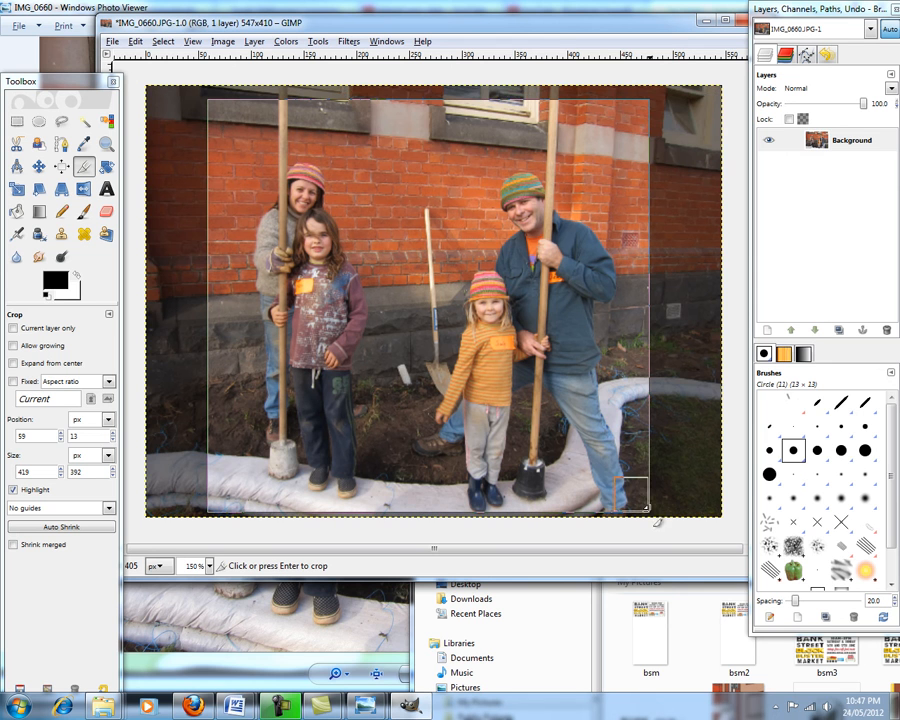
pyautogui.moveTo(411, 103); pyautogui.dragTo(411, 134)
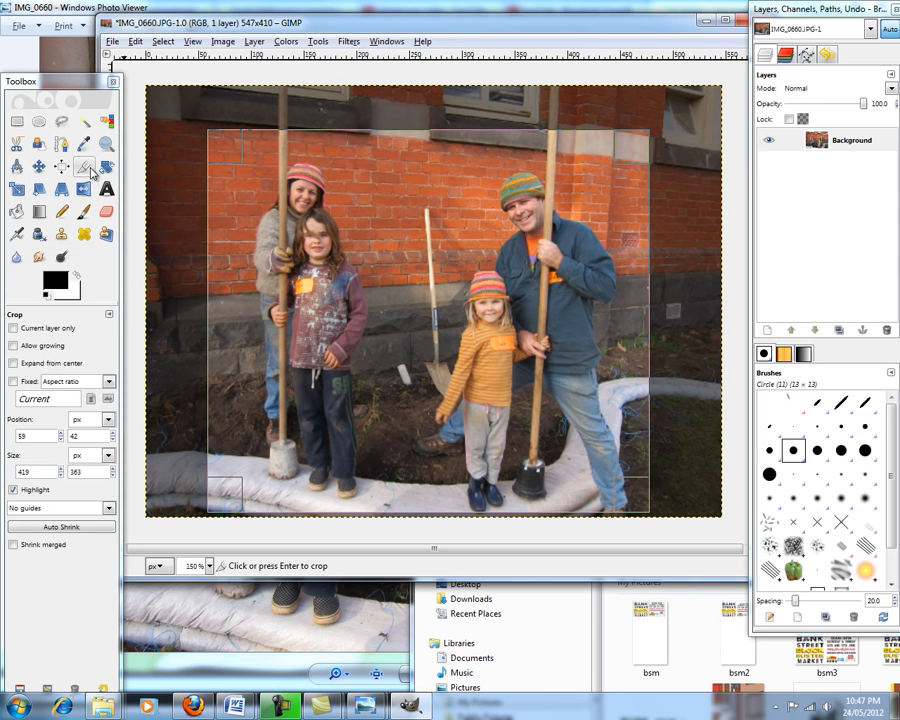
pyautogui.click(413, 298)
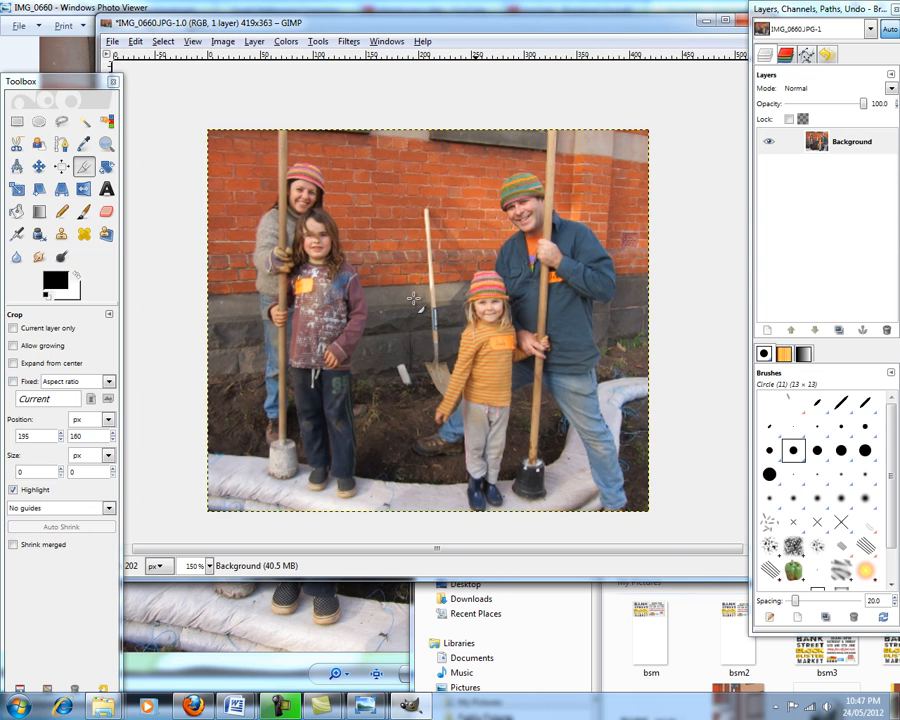
# - Save the cropped photo as earth_bag1.JPG in the Pictures folder with a slightly reduced JPEG quality
pyautogui.click(108, 43)
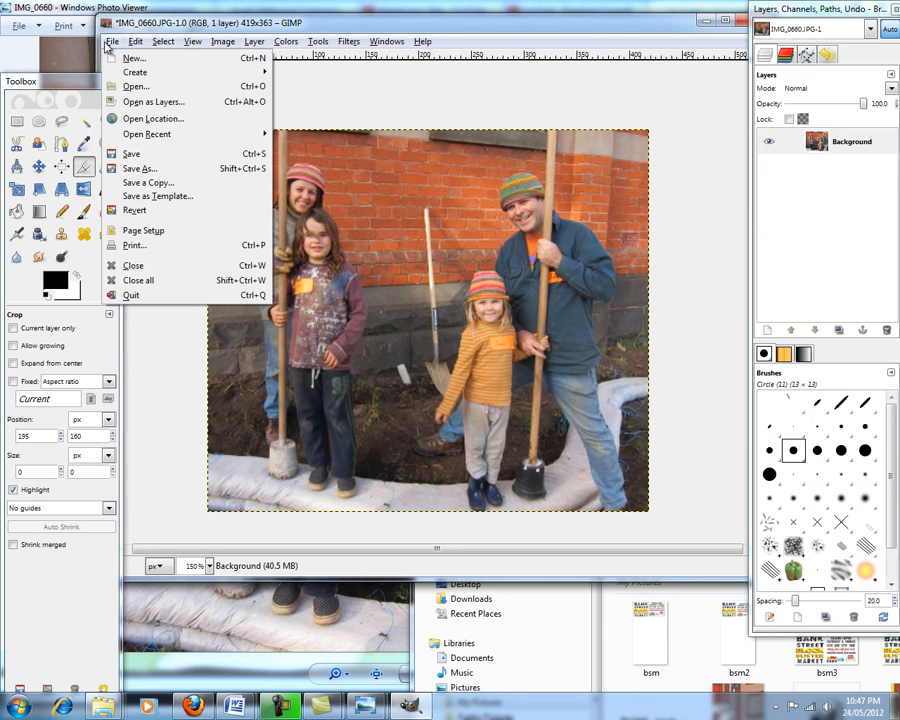
pyautogui.click(160, 169)
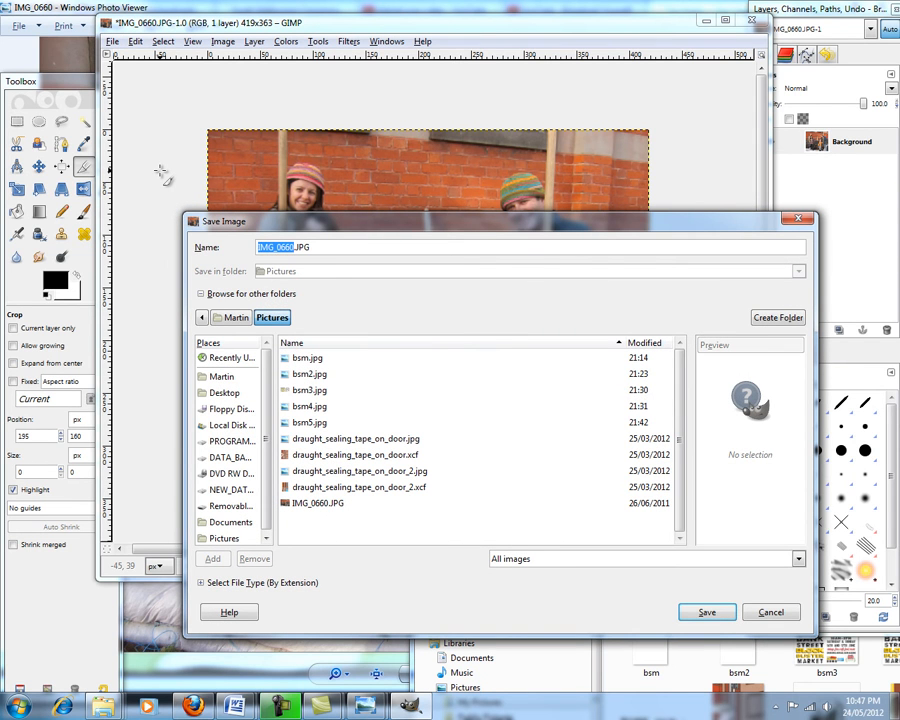
pyautogui.write('earth_bag')
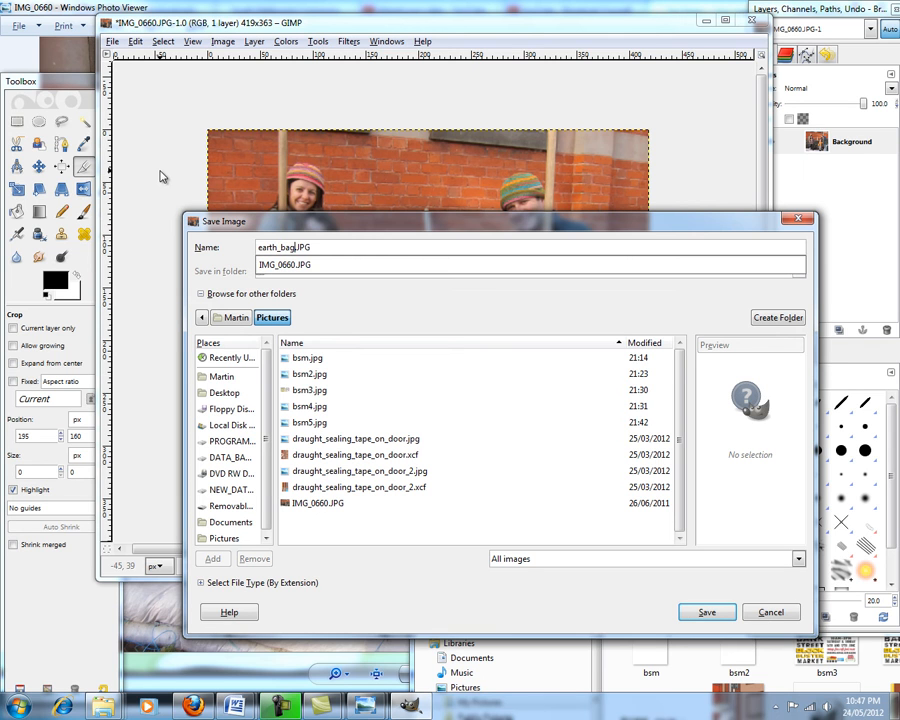
pyautogui.write('1')
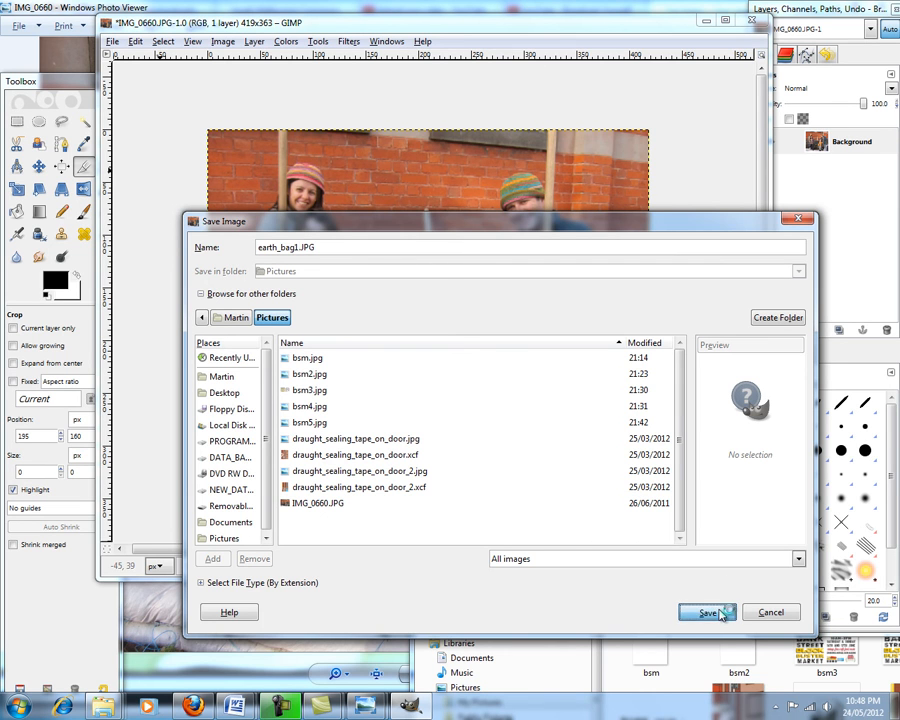
pyautogui.click(720, 613)
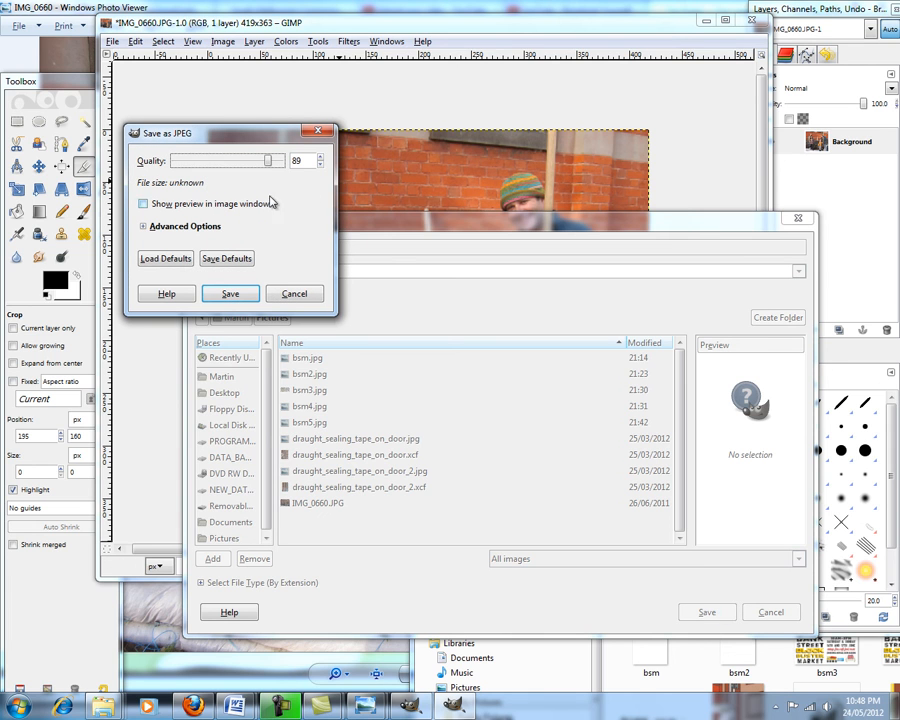
pyautogui.moveTo(268, 163); pyautogui.dragTo(262, 166)
pyautogui.click(230, 293)
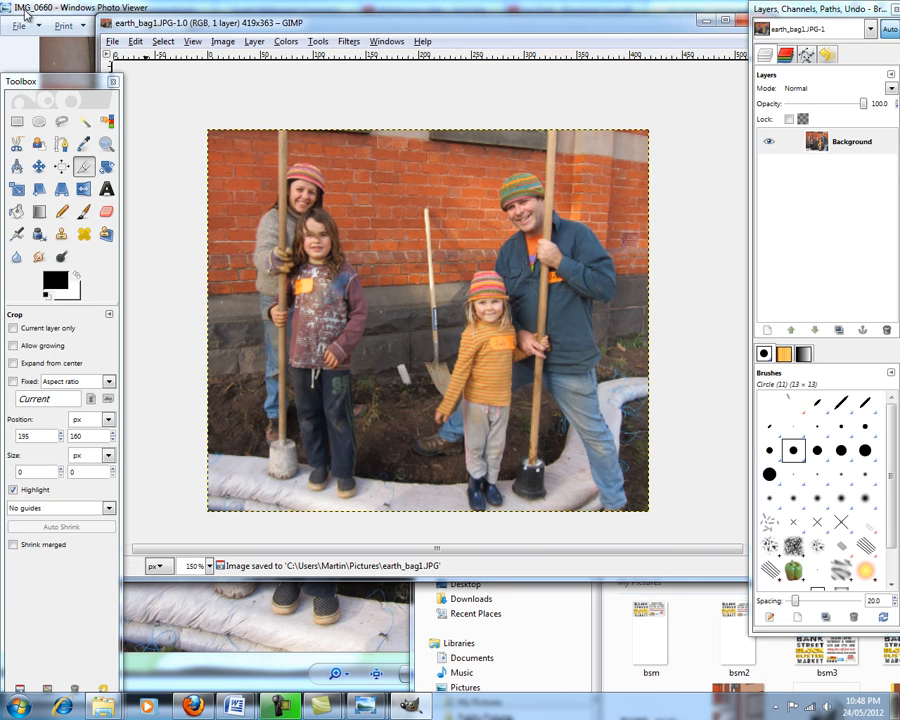
# - Check the file size of earth_bag1.JPG in its image properties, then close them
pyautogui.click(222, 41)
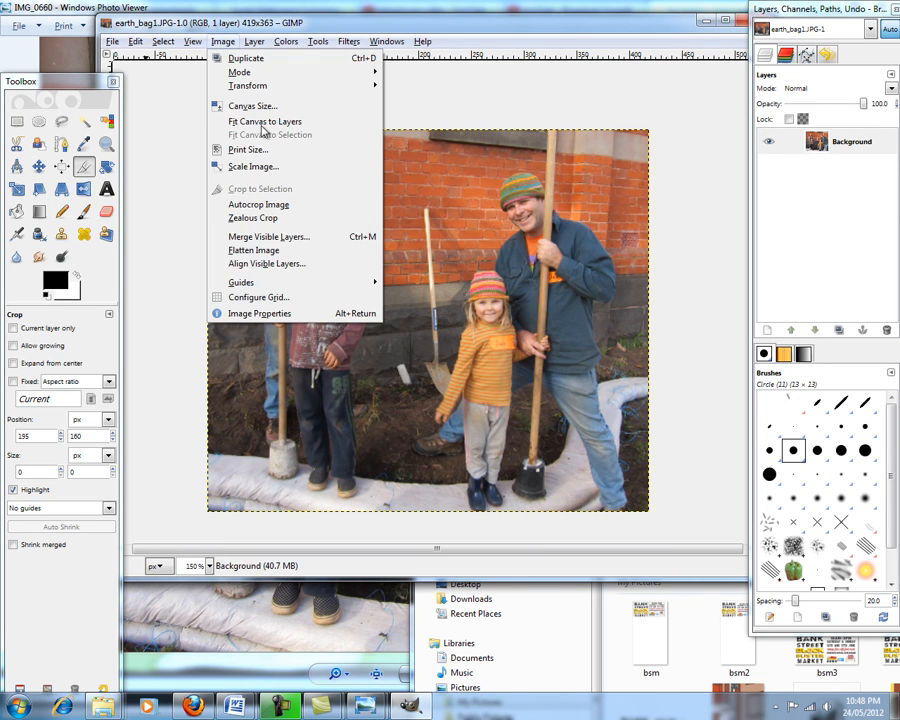
pyautogui.click(296, 314)
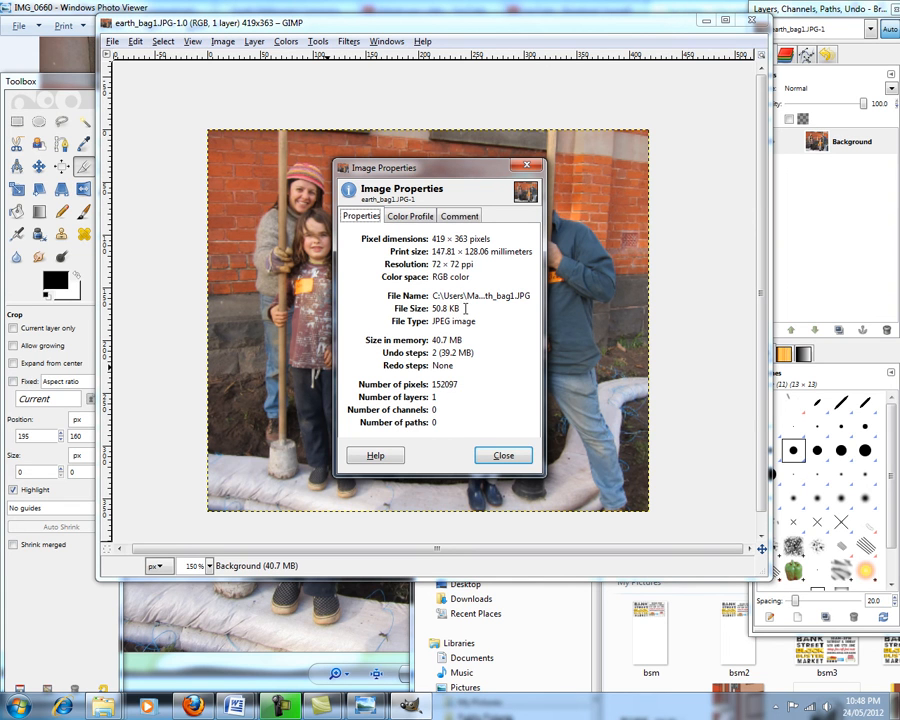
pyautogui.moveTo(465, 308); pyautogui.dragTo(430, 309)
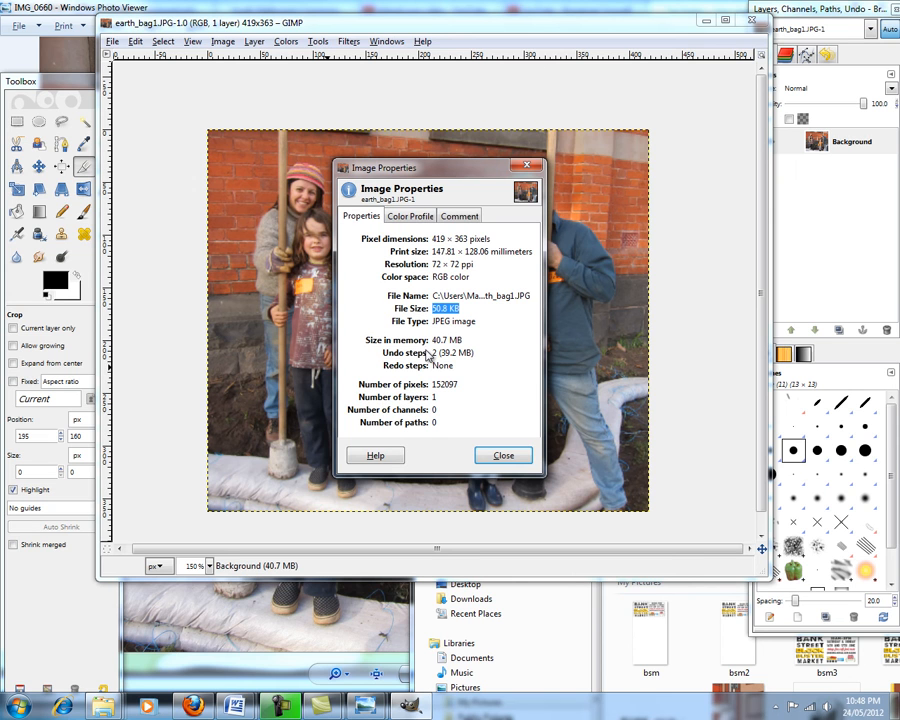
pyautogui.click(497, 458)
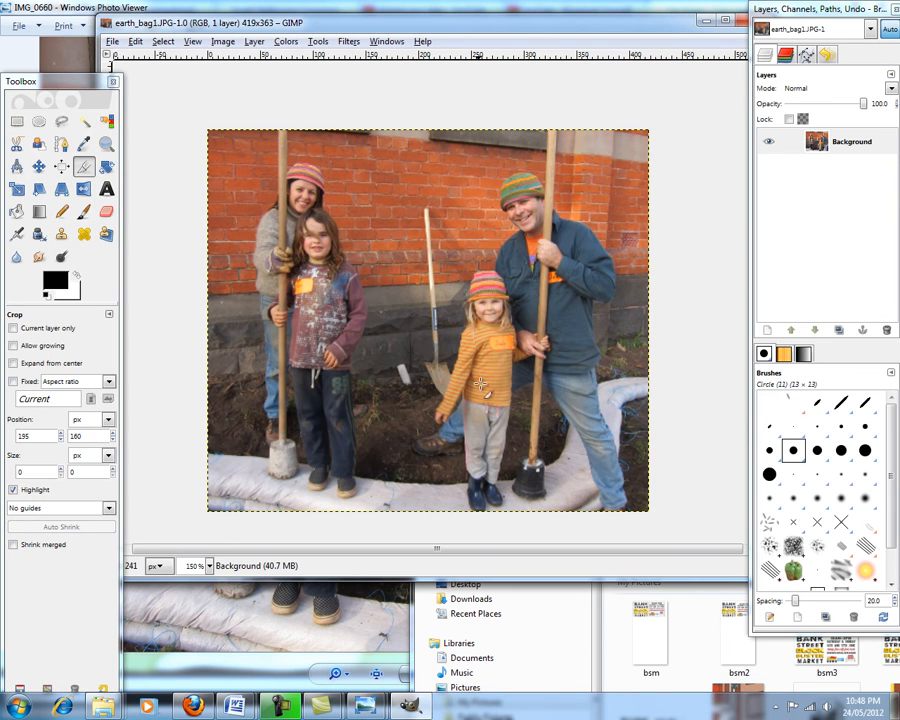
# - View earth_bag1.JPG at 50% and then 100% magnification, clearing the color scheme prompt along the way
pyautogui.press('2')
pyautogui.press('-')
pyautogui.press('-')
pyautogui.press('-')
pyautogui.press('-')
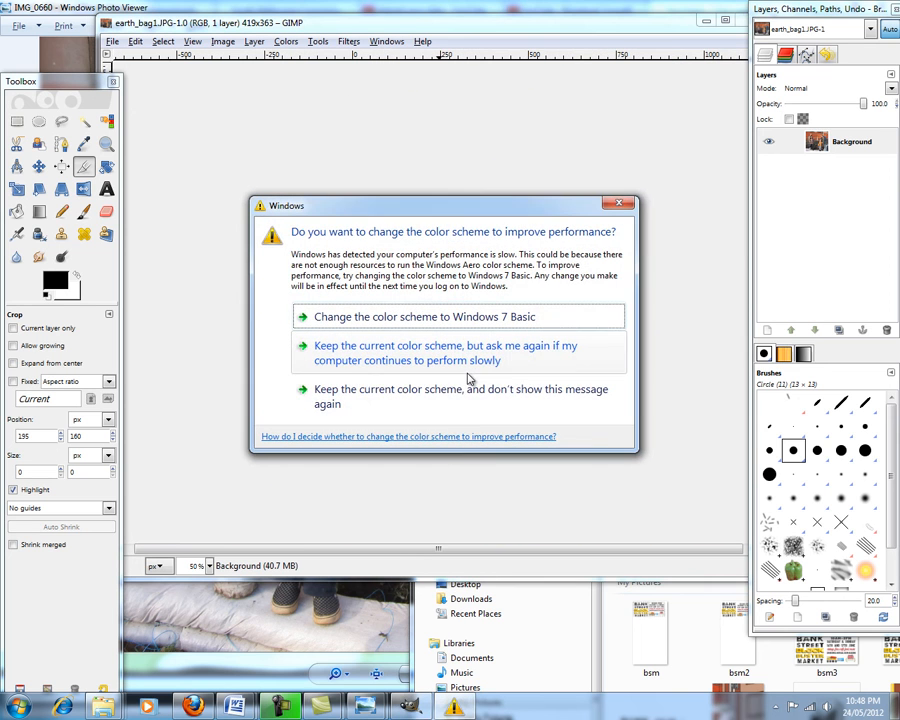
pyautogui.click(425, 318)
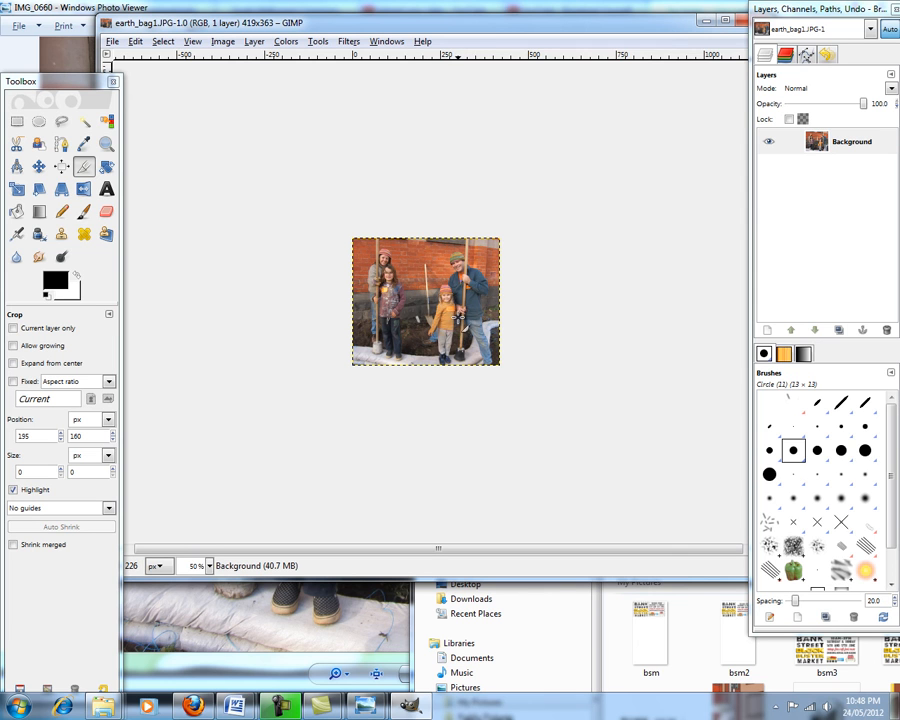
pyautogui.press('+')
pyautogui.press('+')
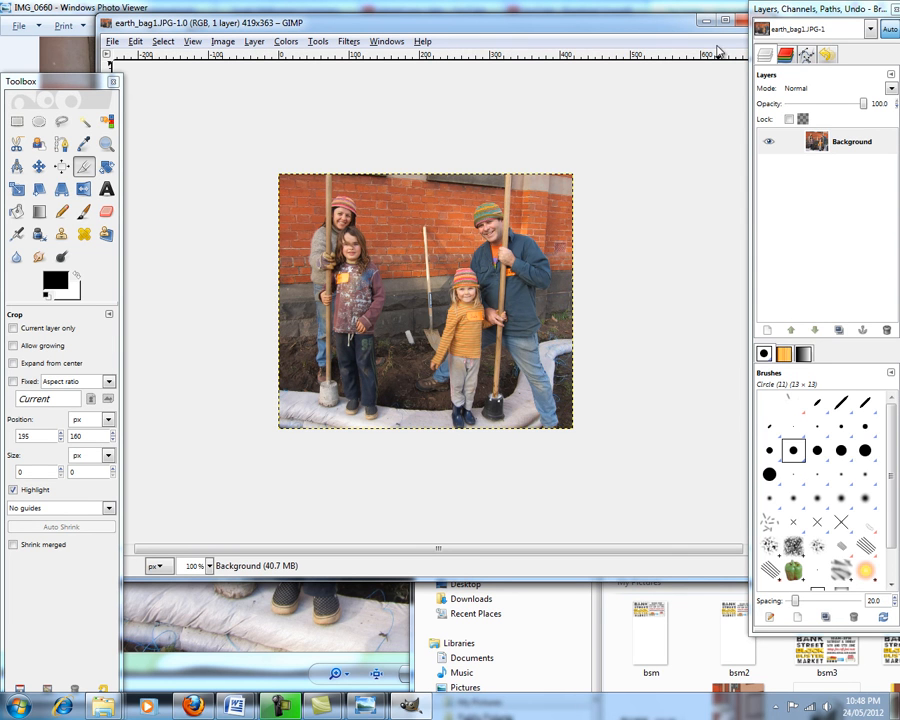
# - Close earth_bag1.JPG in GIMP and switch to the South Melbourne Commons administrator's Article Manager in Firefox
pyautogui.moveTo(660, 30); pyautogui.dragTo(641, 30)
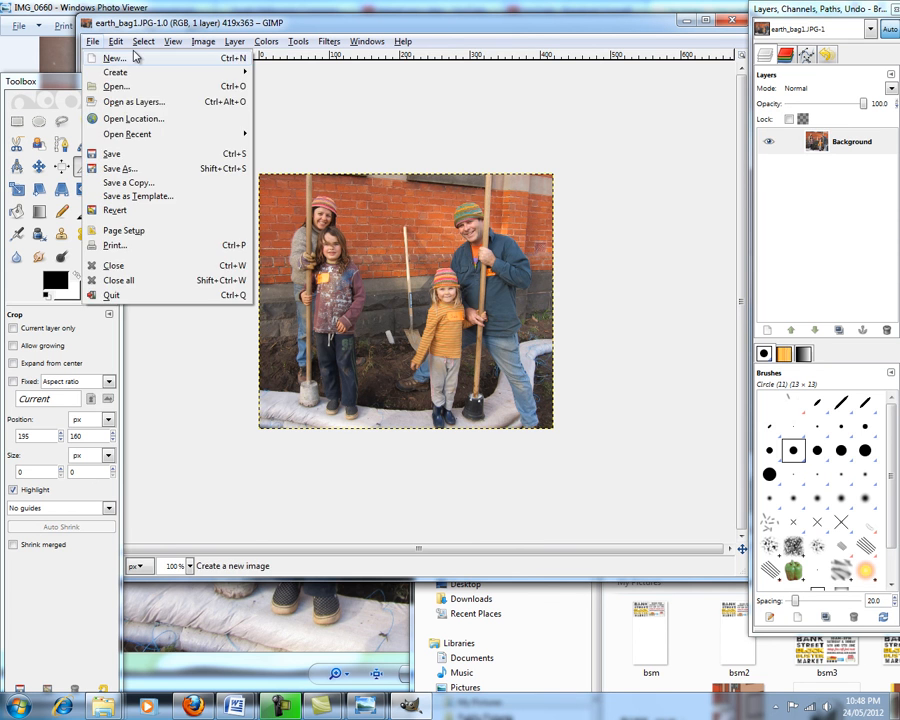
pyautogui.hotkey('ctrl', 'w')
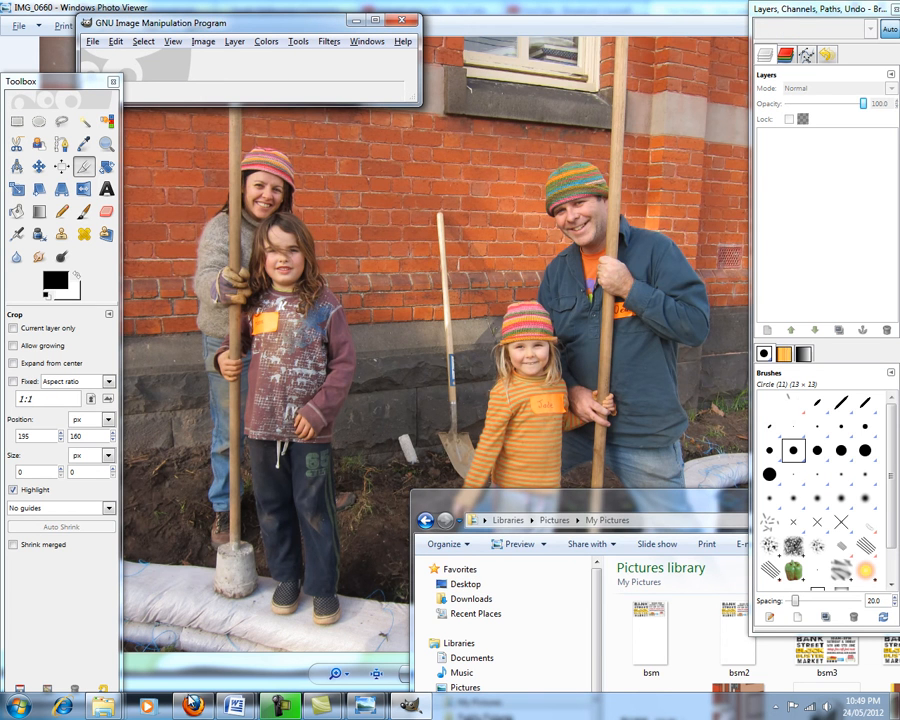
pyautogui.click(192, 705)
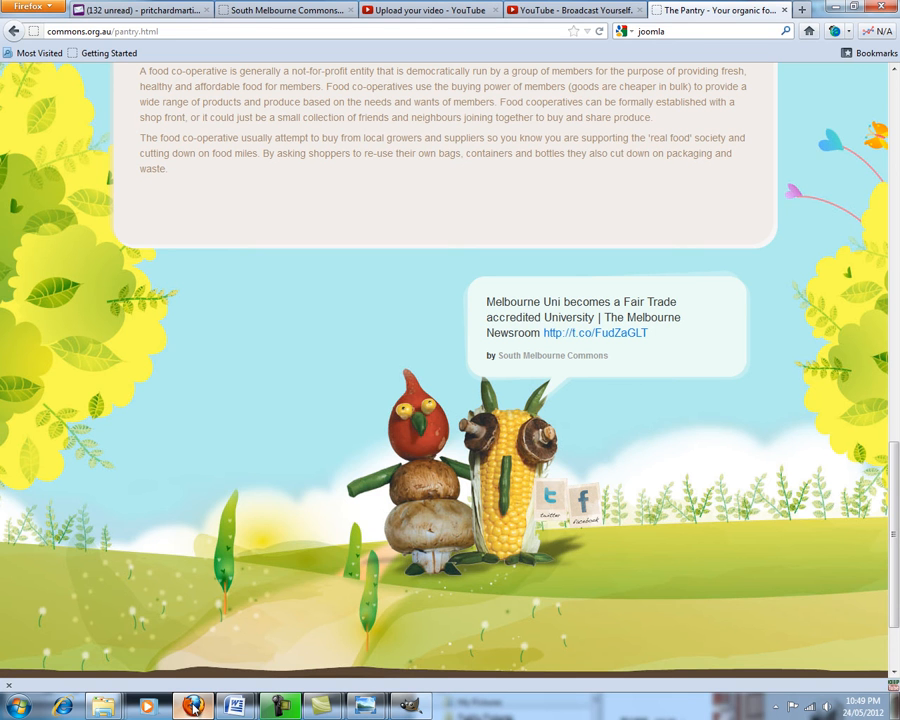
pyautogui.click(284, 12)
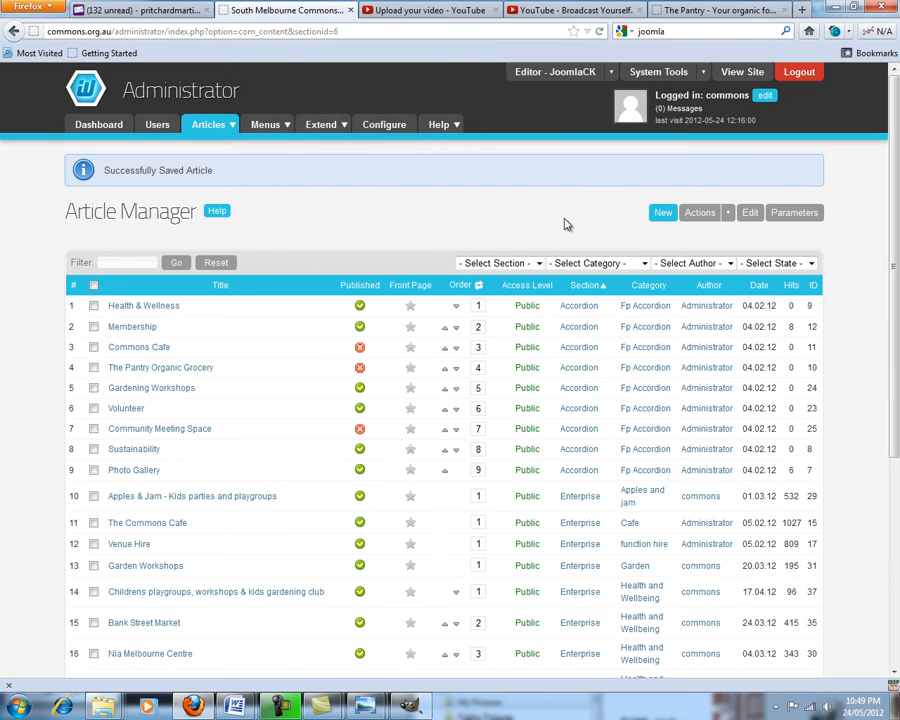
# - Open the Media Manager and go to the garden folder inside stories
pyautogui.moveTo(212, 132)
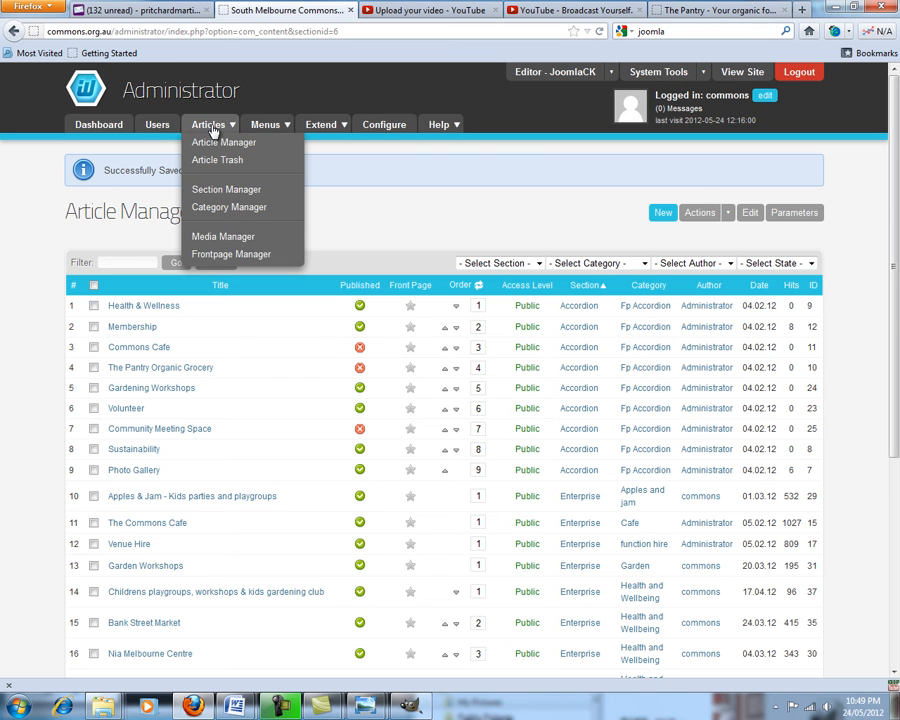
pyautogui.click(217, 240)
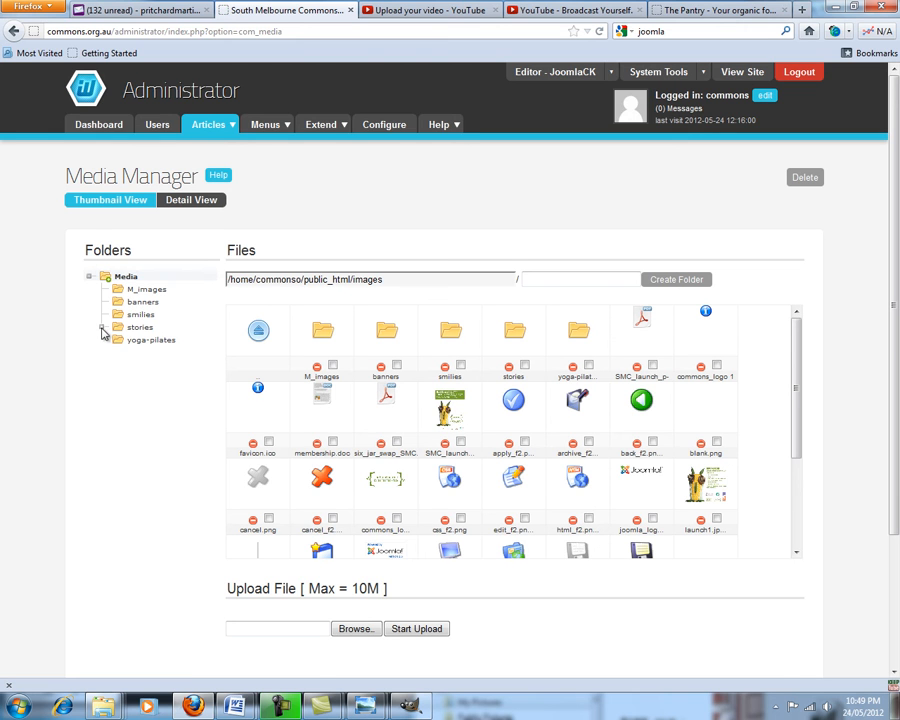
pyautogui.click(102, 327)
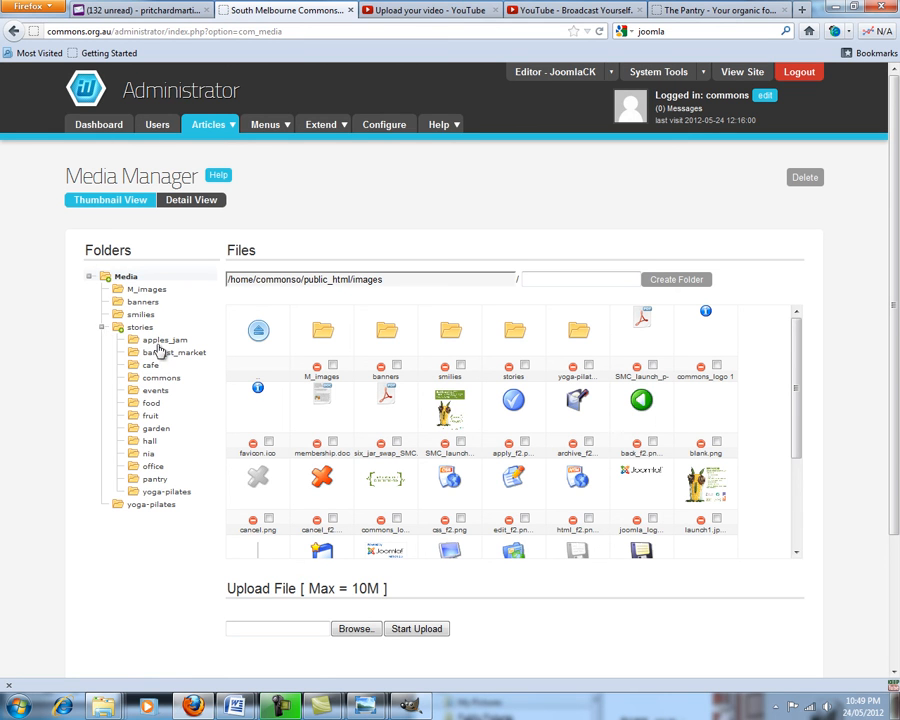
pyautogui.click(164, 431)
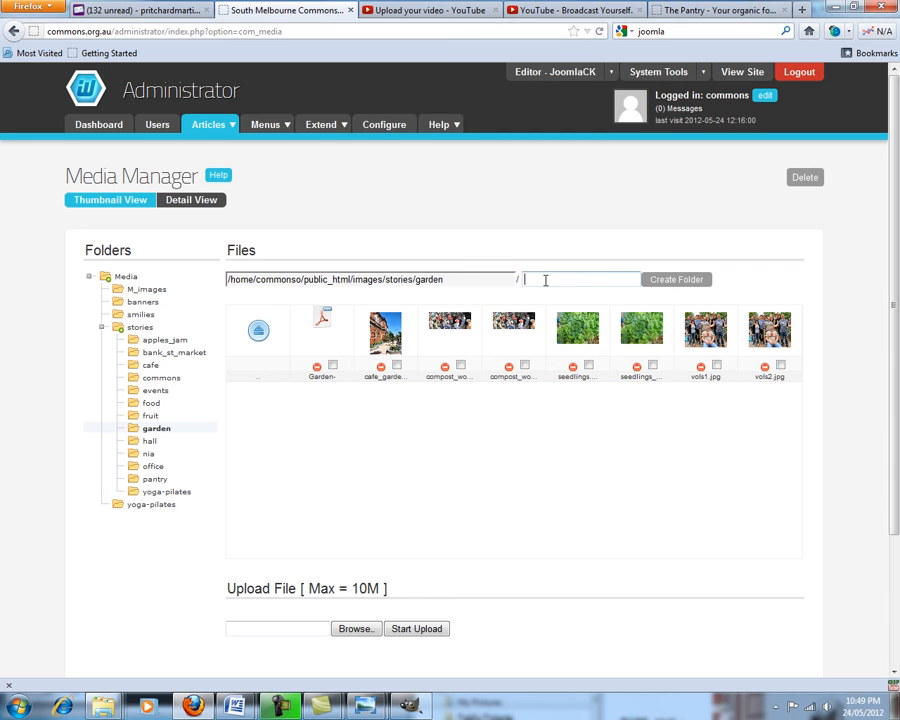
# - Upload earth_bag1 from the Pictures library into the stories/garden folder
pyautogui.click(351, 637)
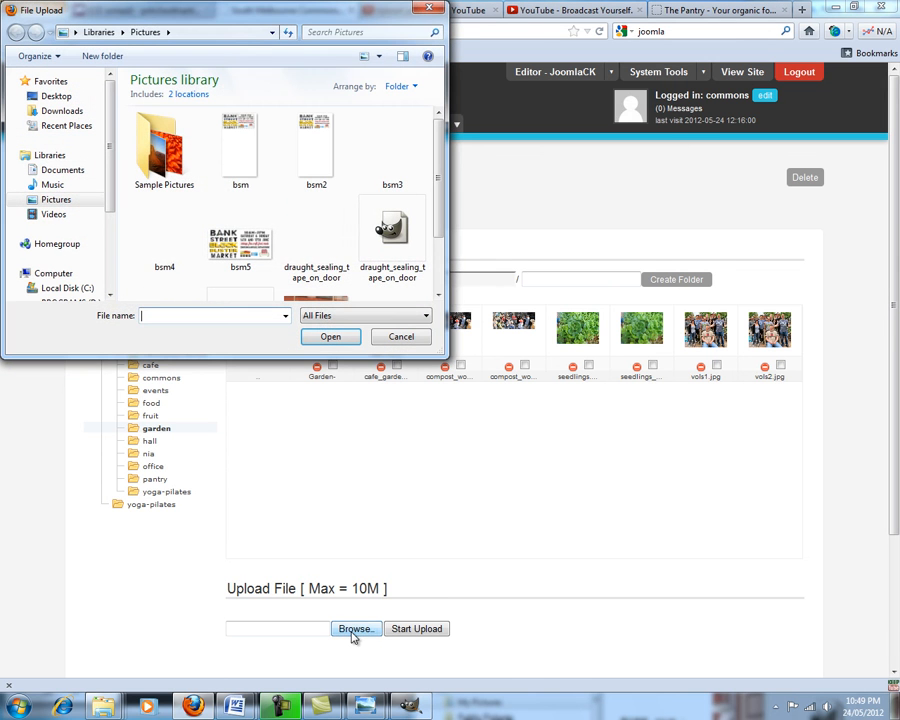
pyautogui.moveTo(438, 182); pyautogui.dragTo(438, 265)
pyautogui.click(318, 255)
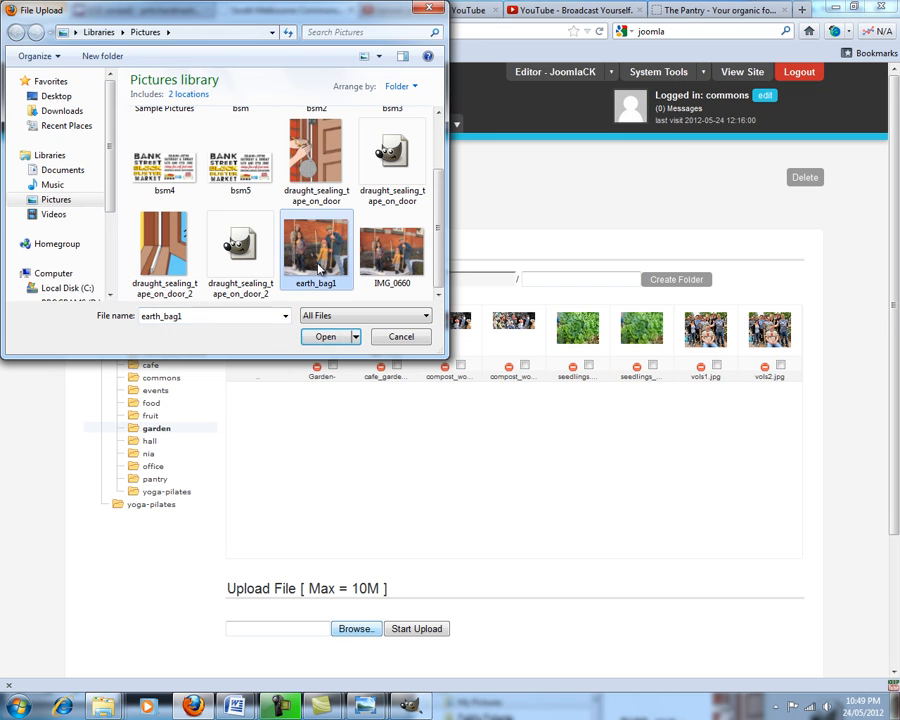
pyautogui.click(325, 337)
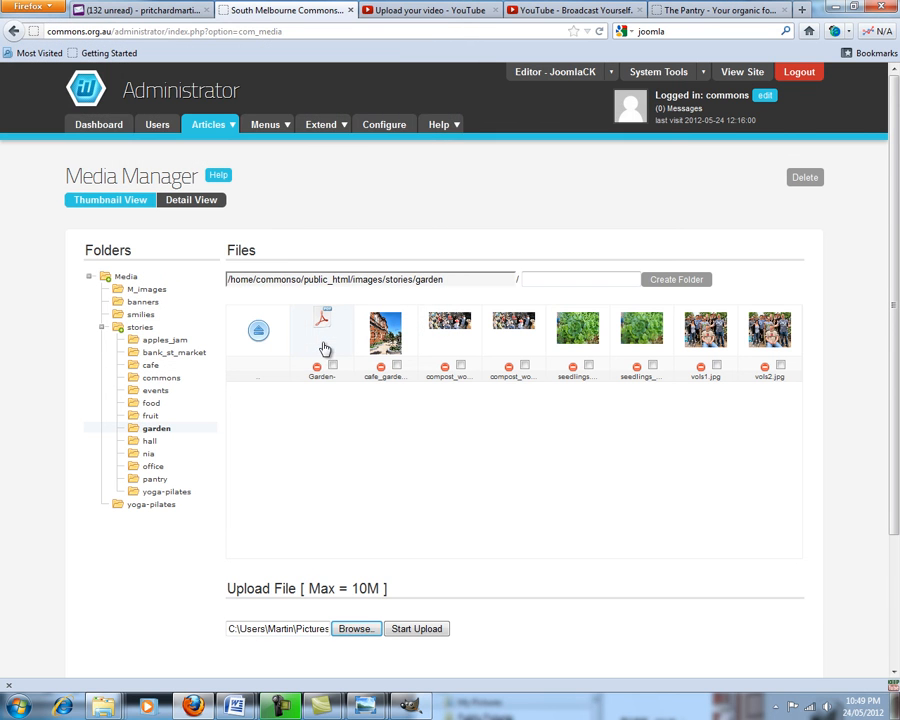
pyautogui.click(420, 630)
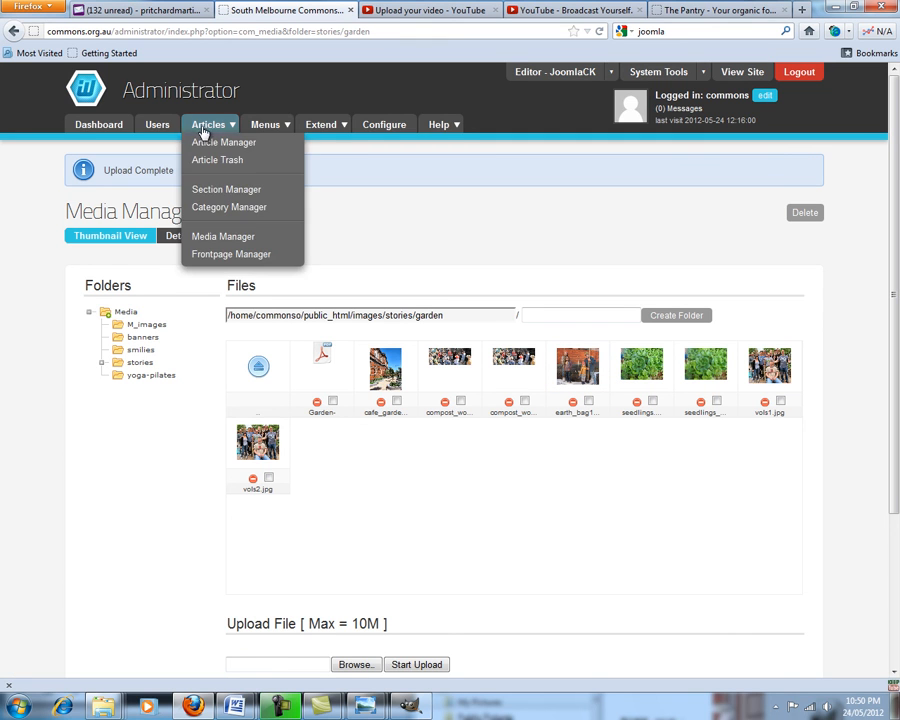
# - Open the Yoga article for editing from the Article Manager
pyautogui.click(204, 146)
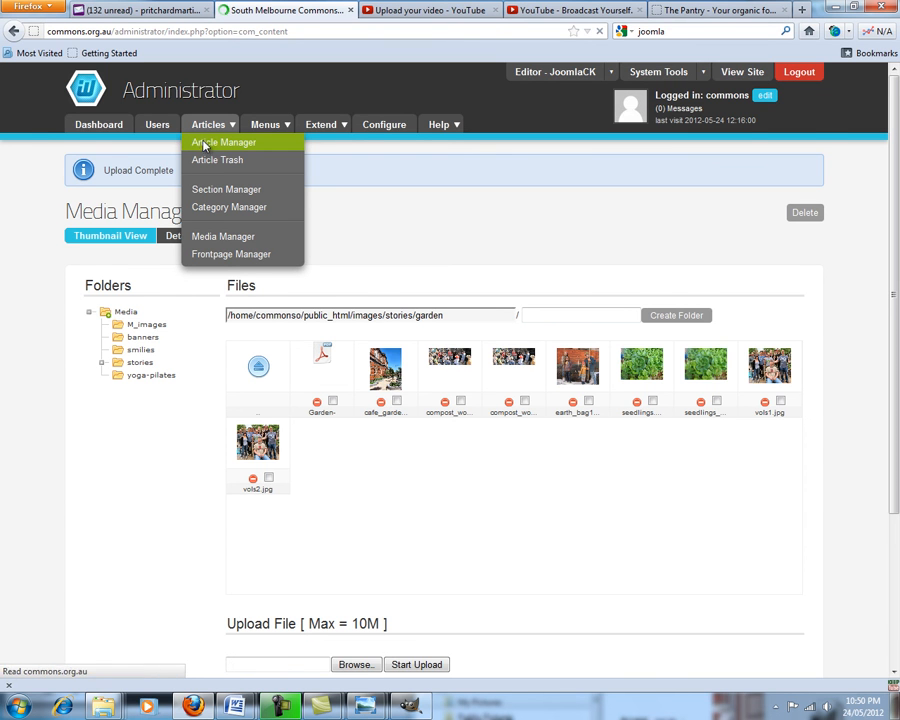
pyautogui.scroll(-3, 135, 208)
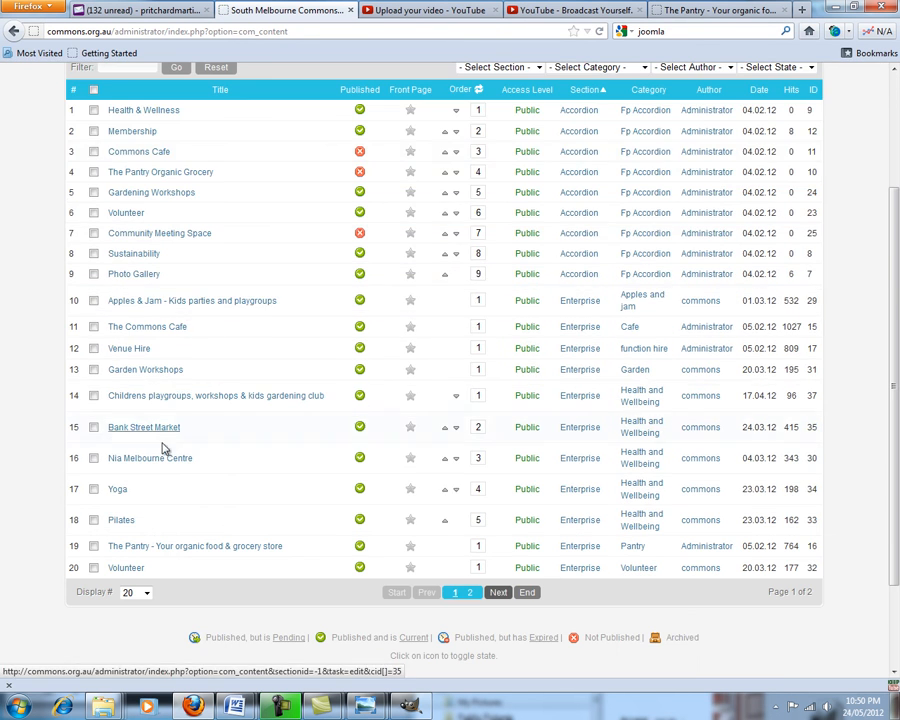
pyautogui.click(120, 489)
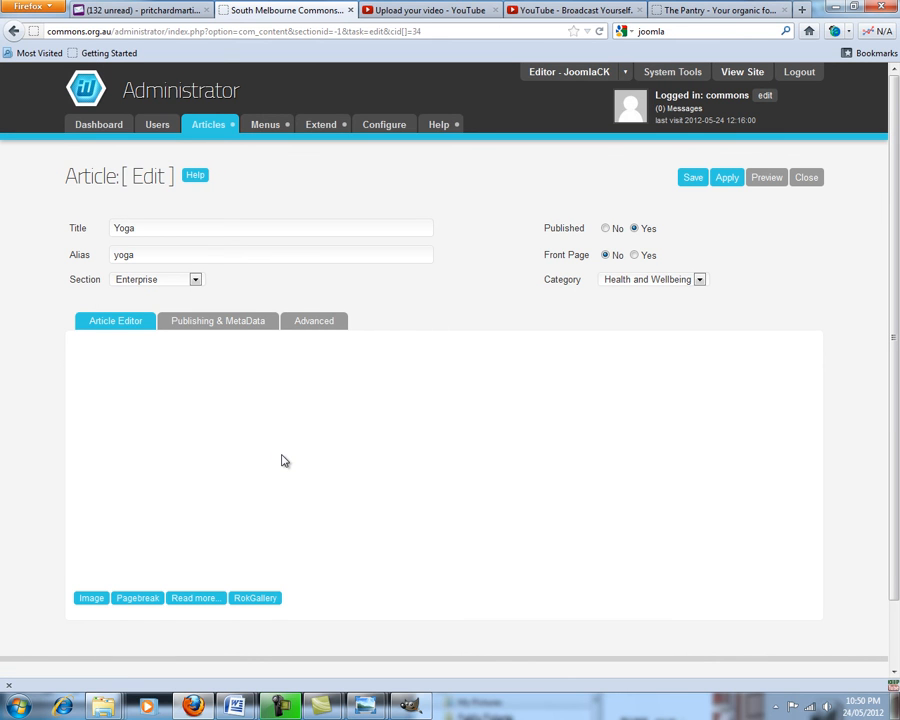
pyautogui.scroll(-3, 282, 455)
pyautogui.scroll(-3, 282, 455)
pyautogui.scroll(3, 283, 452)
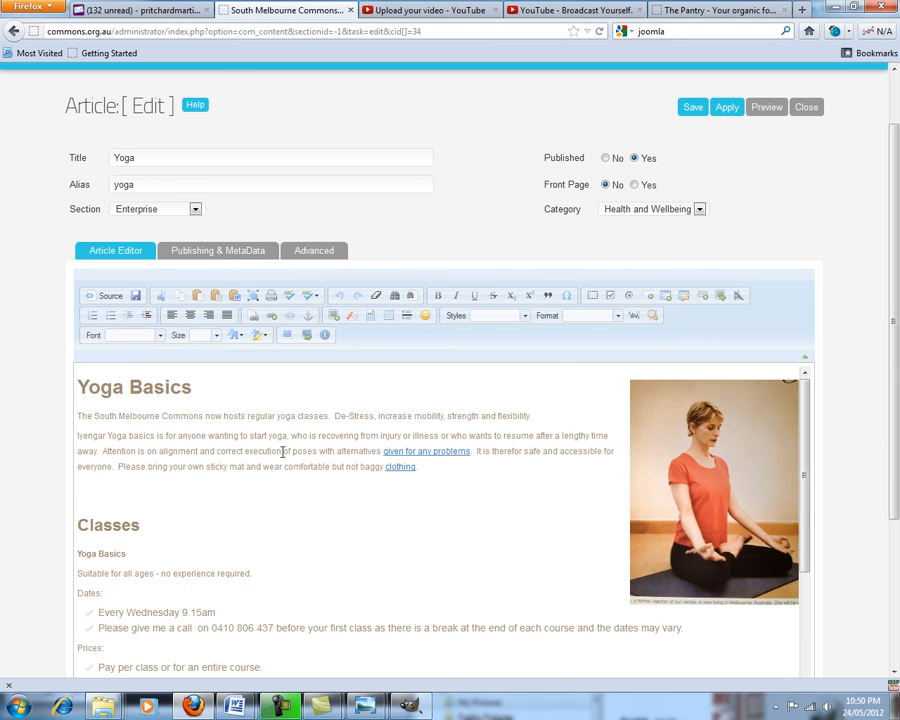
# - Place the text cursor on the blank line above the Classes heading and choose earth_bag1.jpg from the garden folder as the image to insert
pyautogui.click(155, 486)
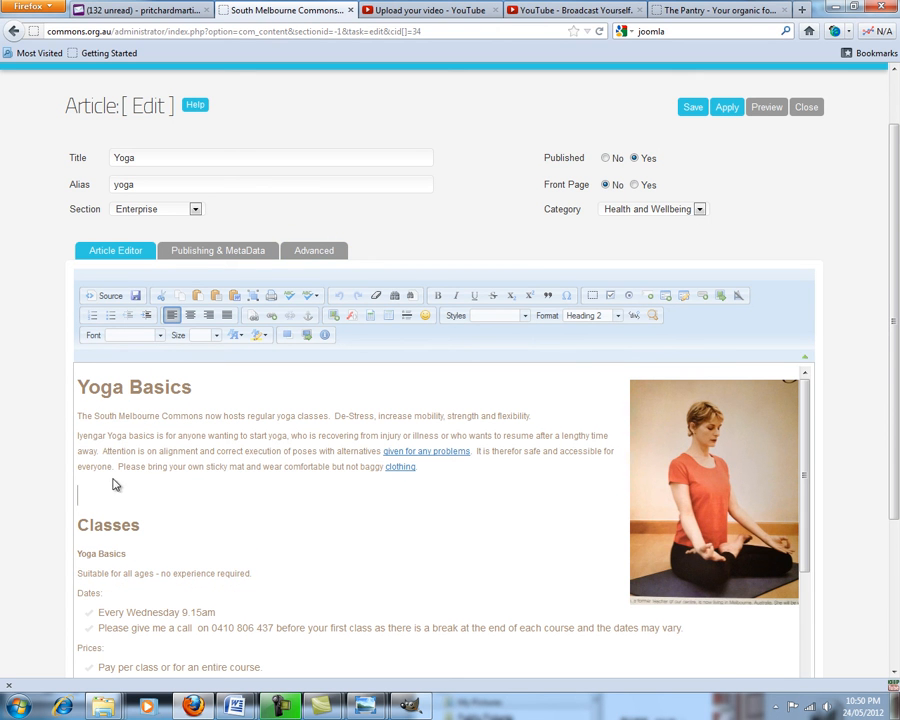
pyautogui.scroll(-3, 55, 505)
pyautogui.click(89, 528)
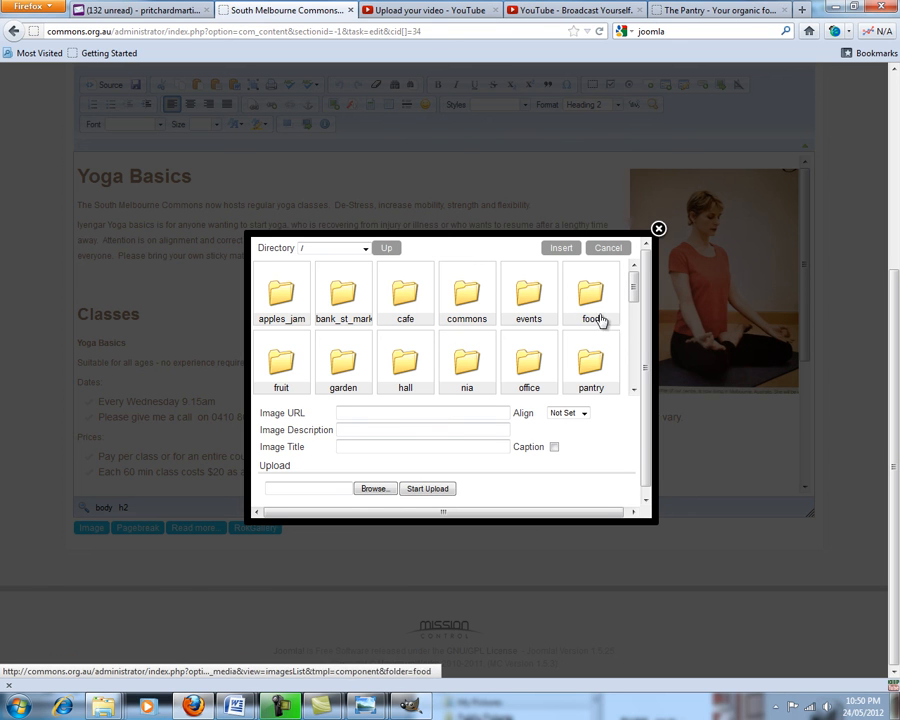
pyautogui.click(341, 367)
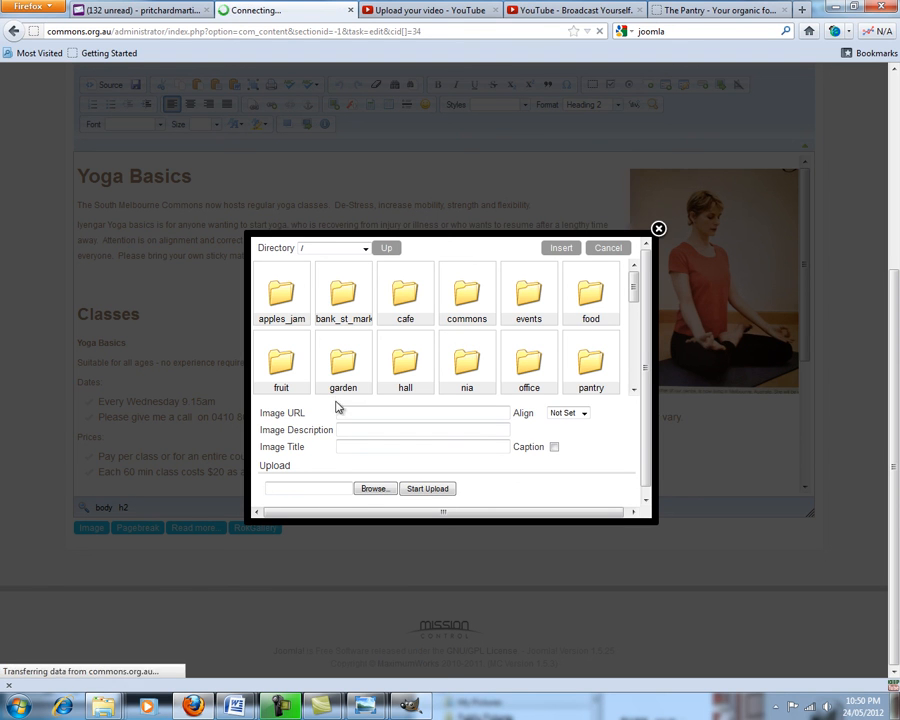
pyautogui.click(472, 312)
# - Set both the image description and the image title to "earthbag building" and insert the image into the article
pyautogui.click(375, 428)
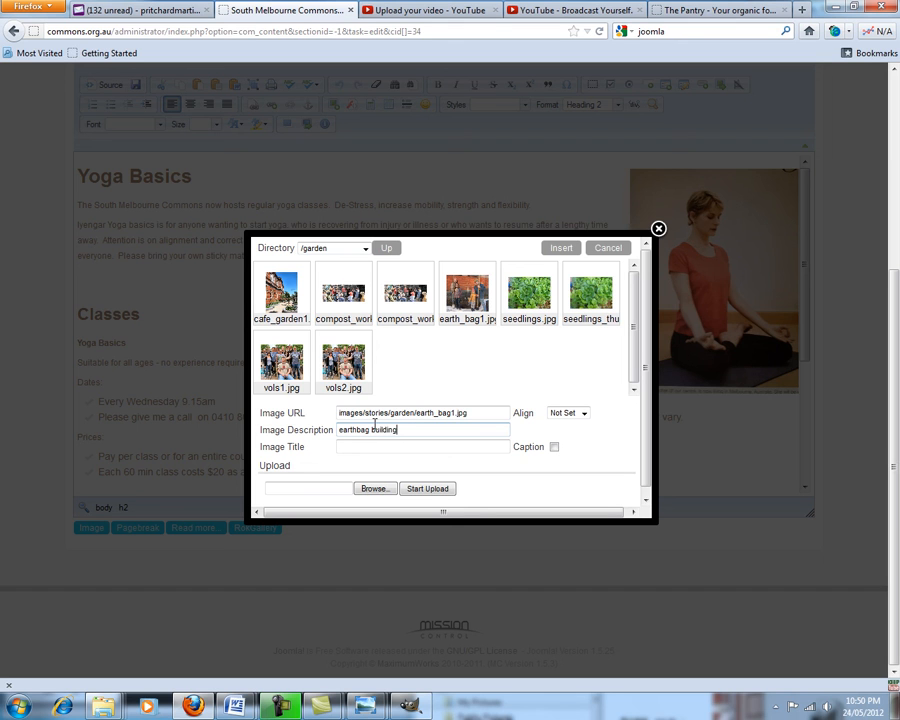
pyautogui.hotkey('ctrl', 'a')
pyautogui.hotkey('ctrl', 'c')
pyautogui.press('Tab')
pyautogui.hotkey('ctrl', 'v')
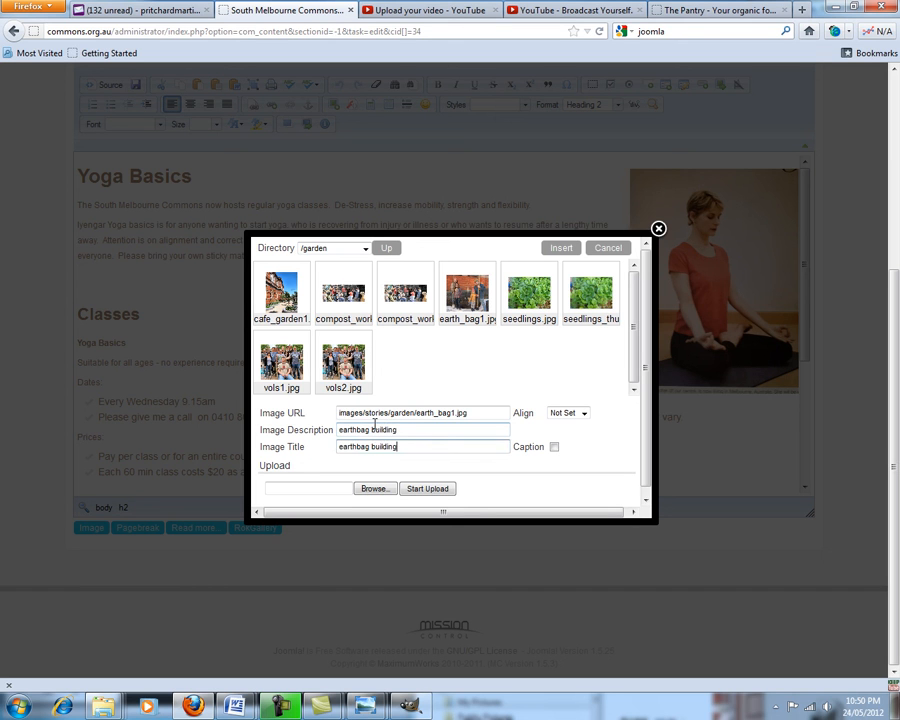
pyautogui.click(555, 250)
# - Select the inserted photo and look at its size and alignment options in the image properties, then cancel
pyautogui.click(136, 292)
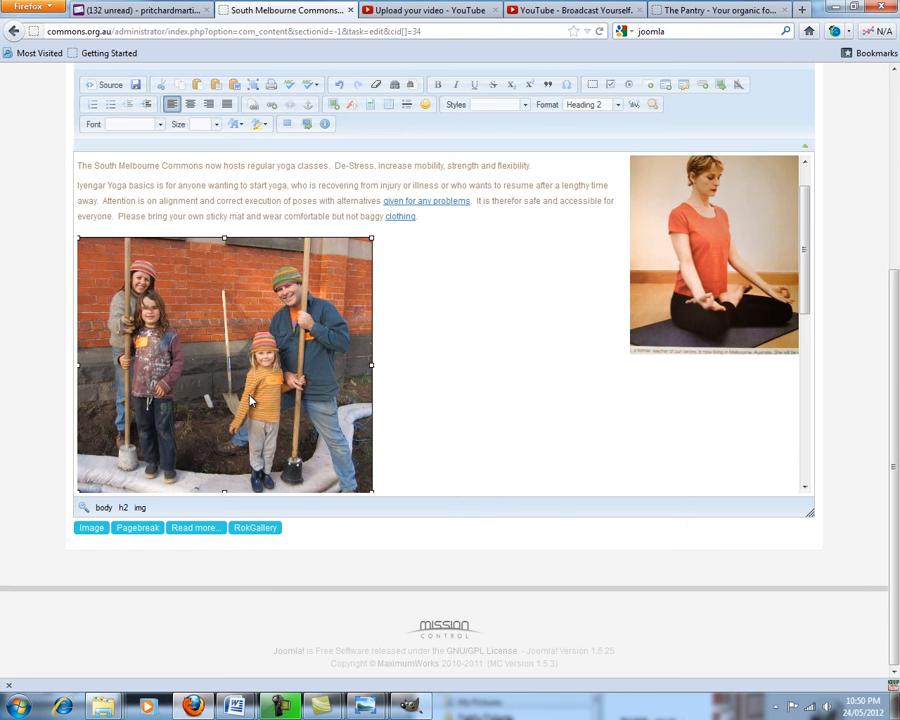
pyautogui.click(333, 103)
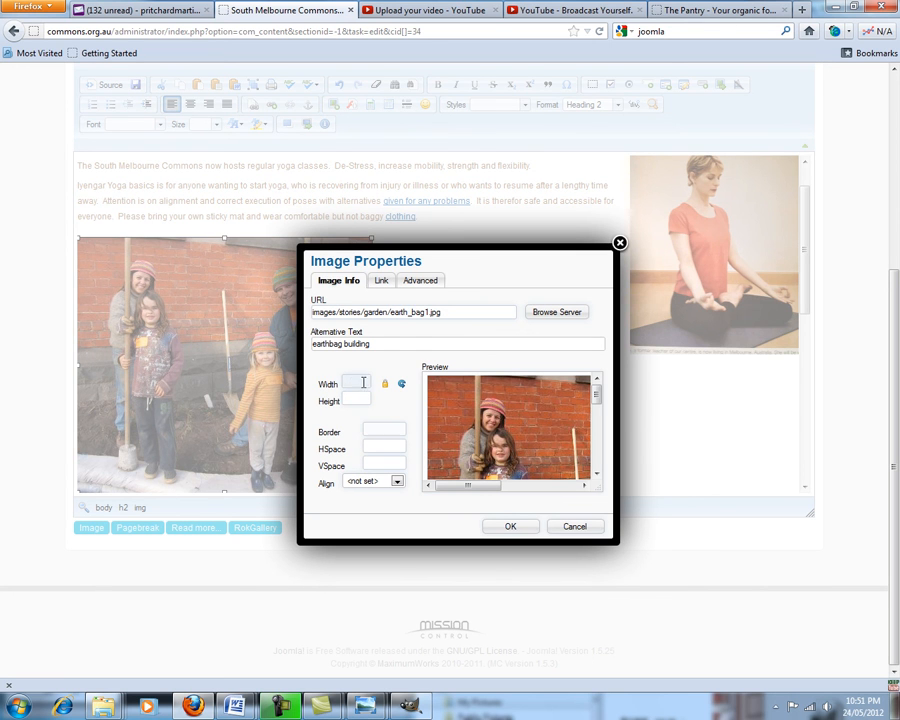
pyautogui.click(574, 527)
# - Apply the changes to the Yoga article while keeping it open for editing
pyautogui.scroll(1, 698, 352)
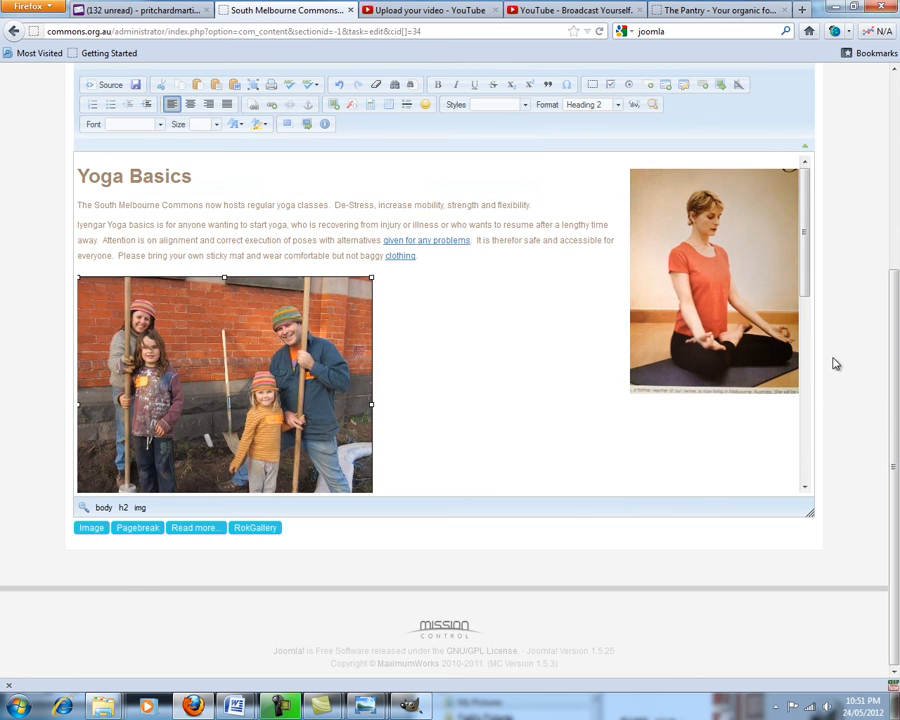
pyautogui.scroll(3, 813, 377)
pyautogui.scroll(2, 848, 350)
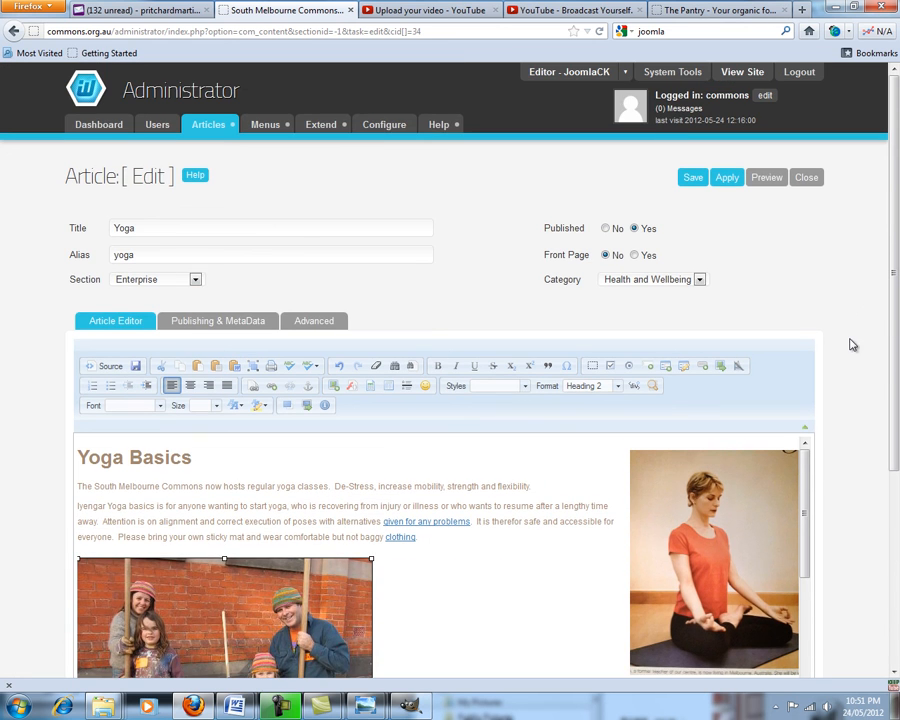
pyautogui.click(724, 180)
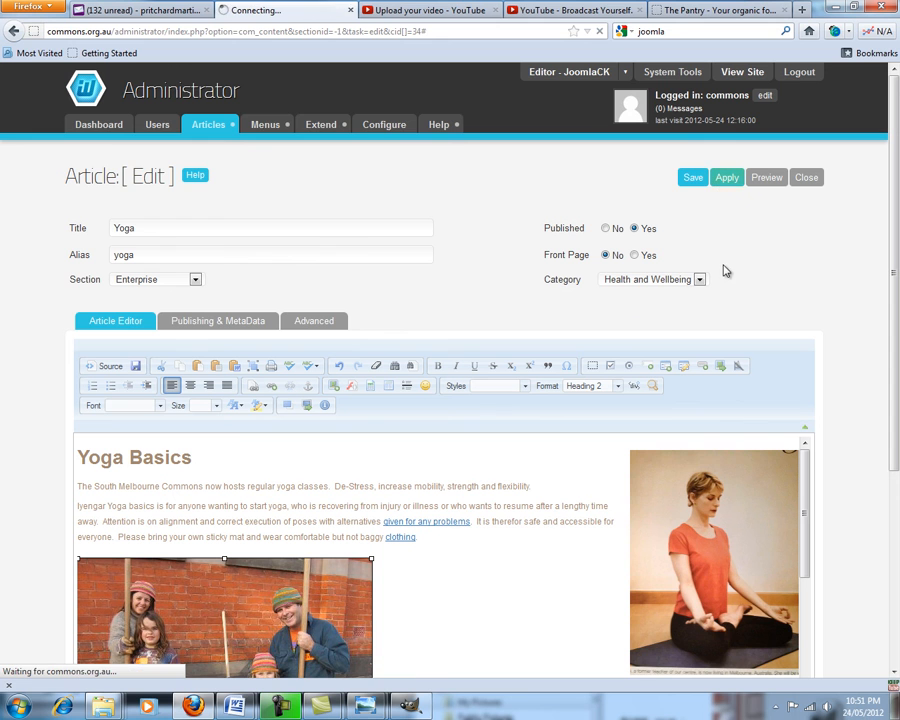
# - View the public page commons.org.au/yoga.html in the browser tab showing The Pantry and examine the inserted photo
pyautogui.click(698, 11)
pyautogui.scroll(15, 608, 354)
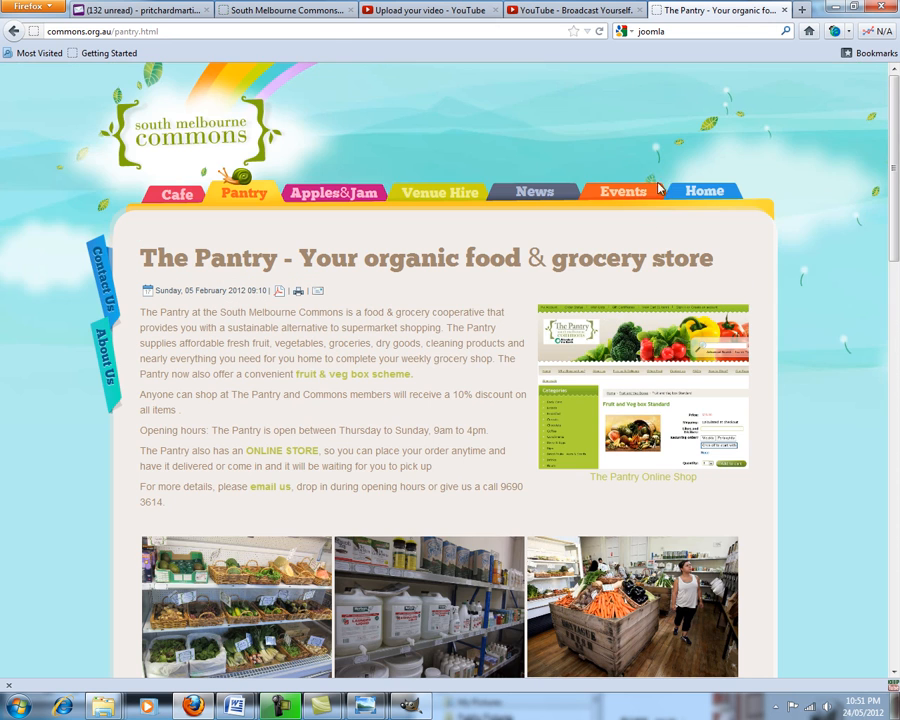
pyautogui.click(198, 34)
pyautogui.press('End')
pyautogui.hotkey('ctrl', 'shift', 'Left')
pyautogui.hotkey('ctrl', 'shift', 'Left')
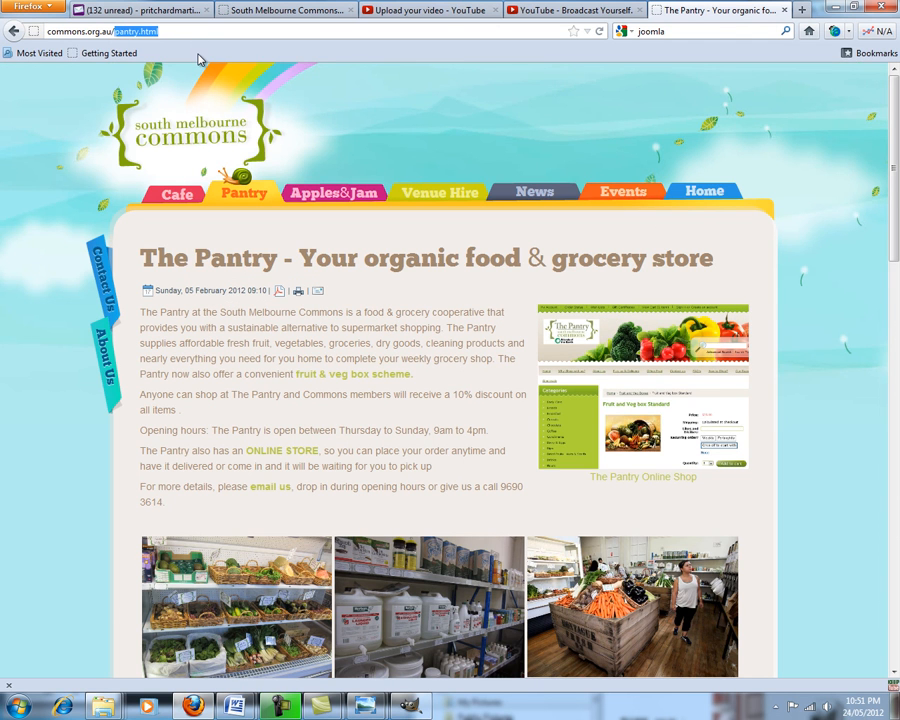
pyautogui.write('y')
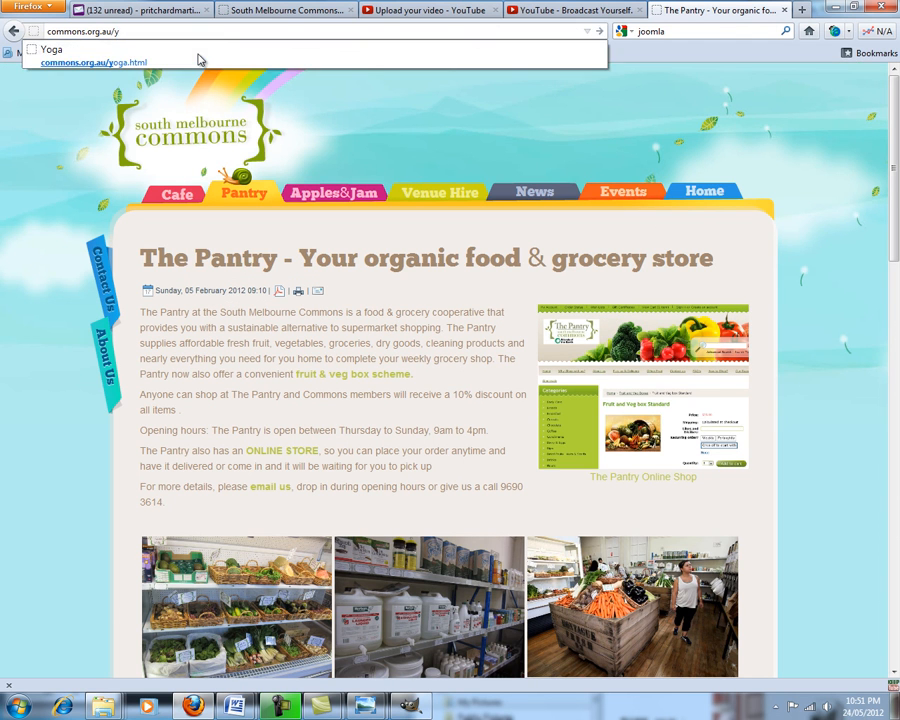
pyautogui.click(198, 60)
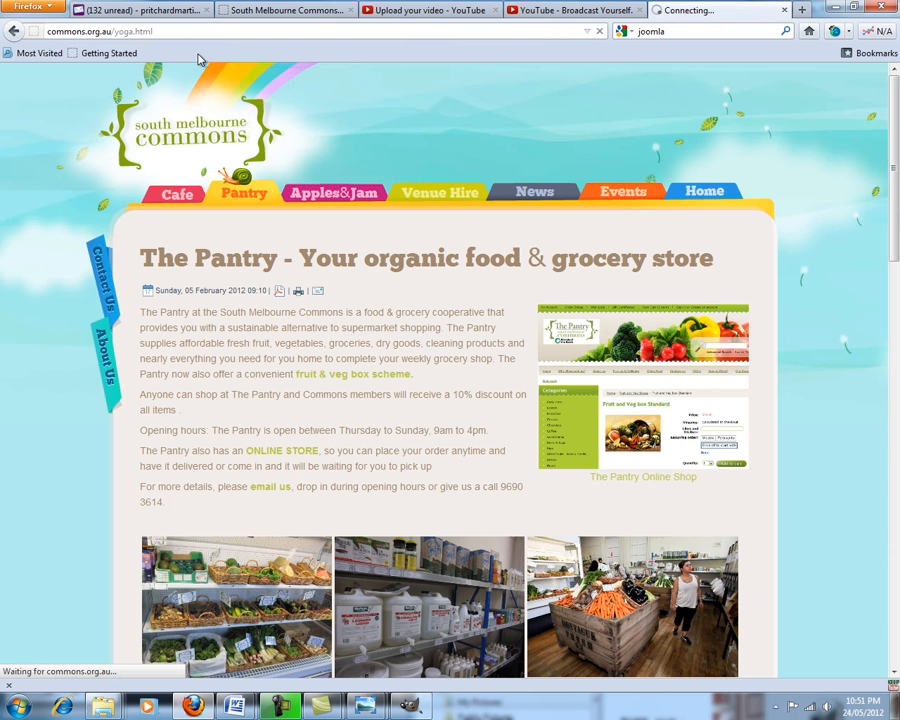
pyautogui.scroll(-2, 178, 355)
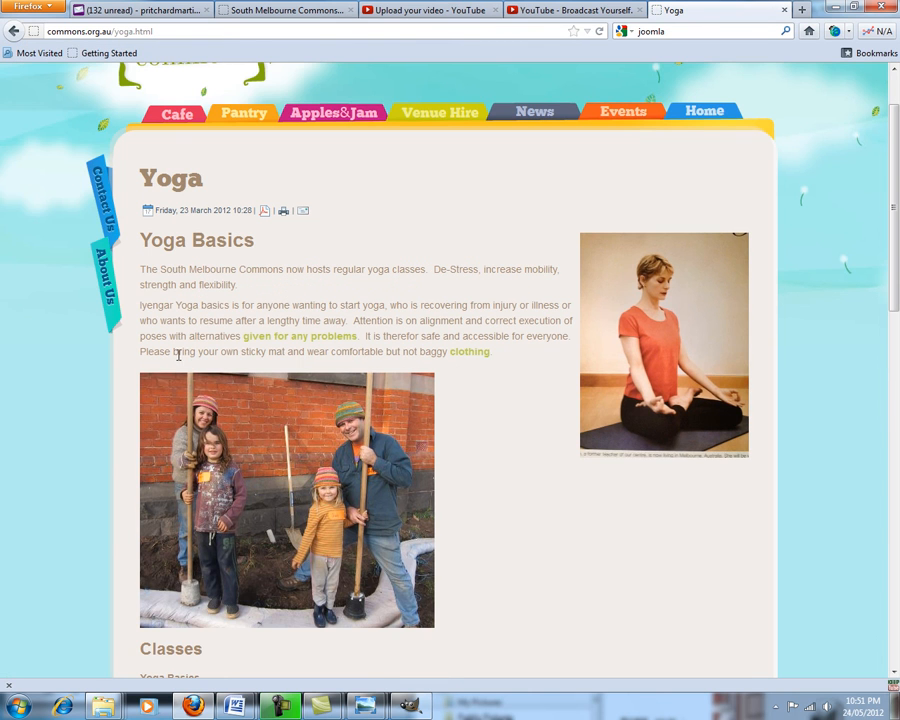